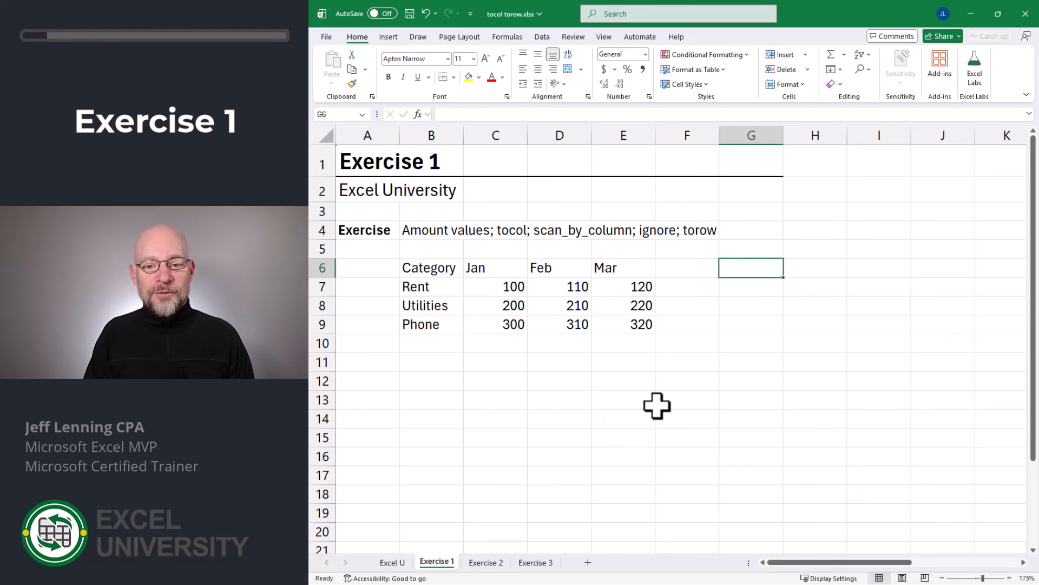
- Enter =TOCOL(C7:E9) in G6 to stack the monthly amounts into a single column
type("=toco")
key("Tab")
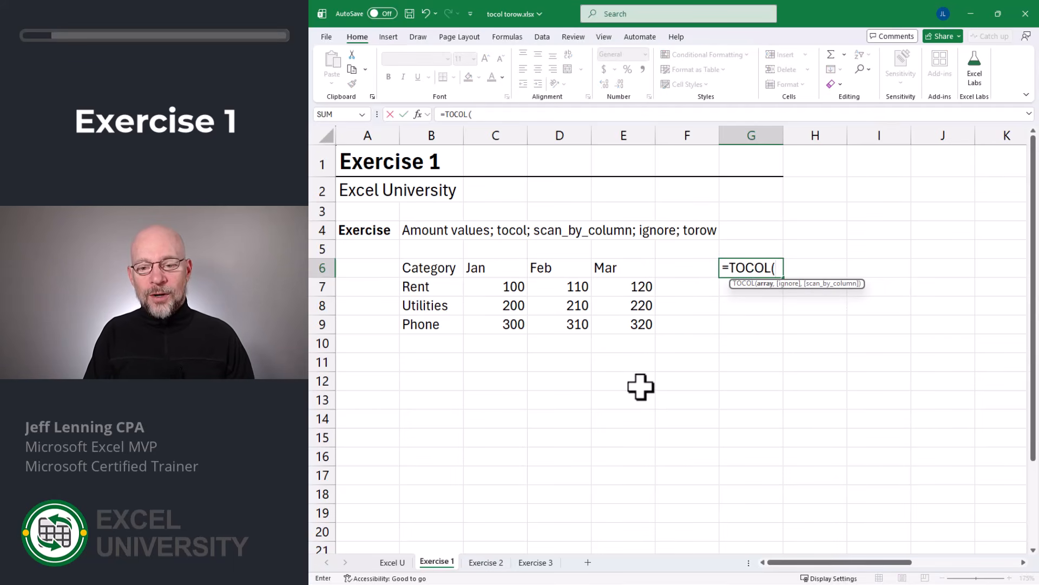
left_click_drag(515, 287, 639, 324)
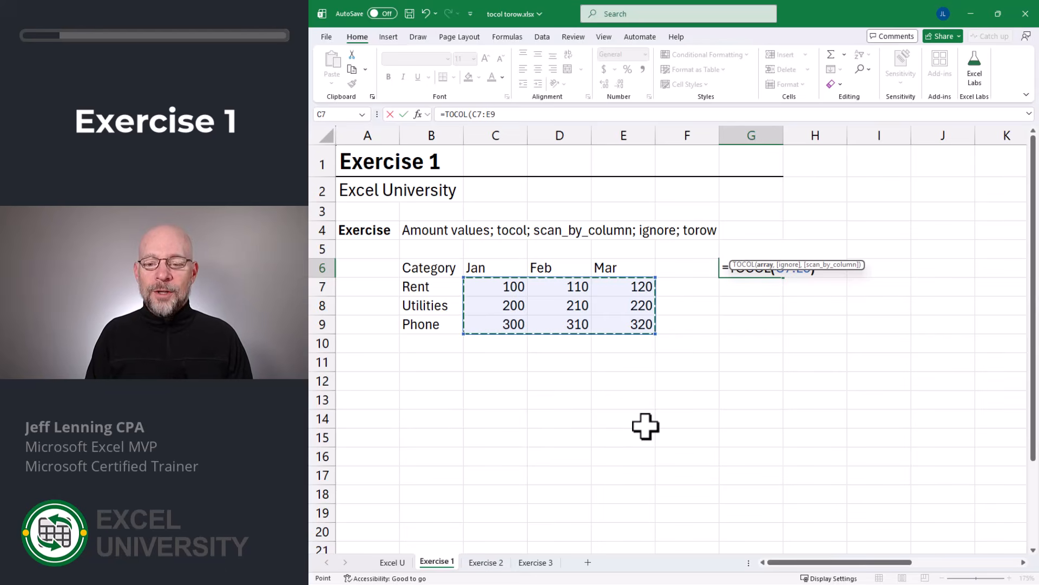
type(")")
key("Return")
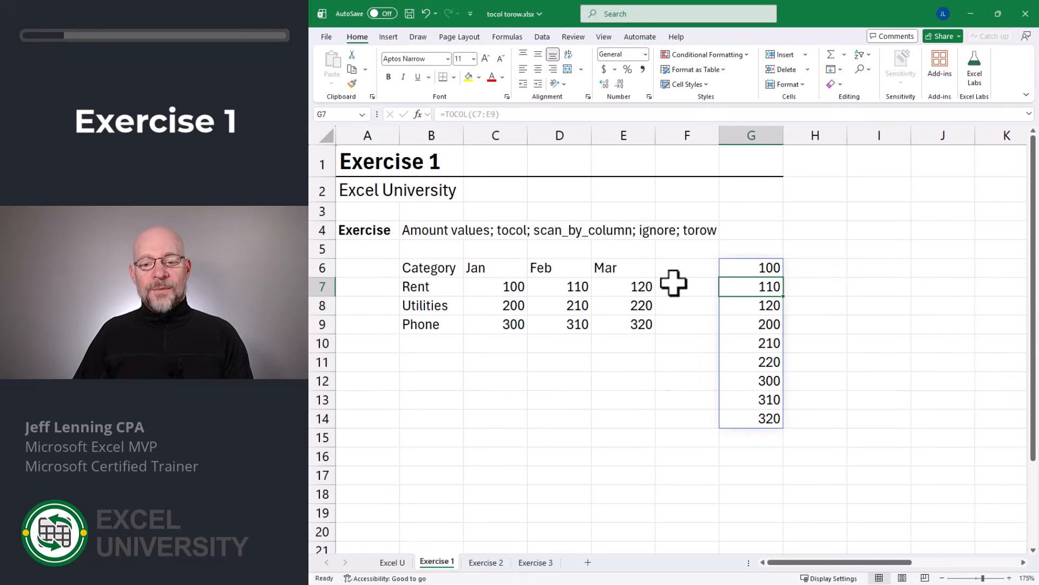
- Compare the row-by-row and column-by-column order of the amounts in C7:E9 with the stacked list beginning in G6
left_click(509, 287)
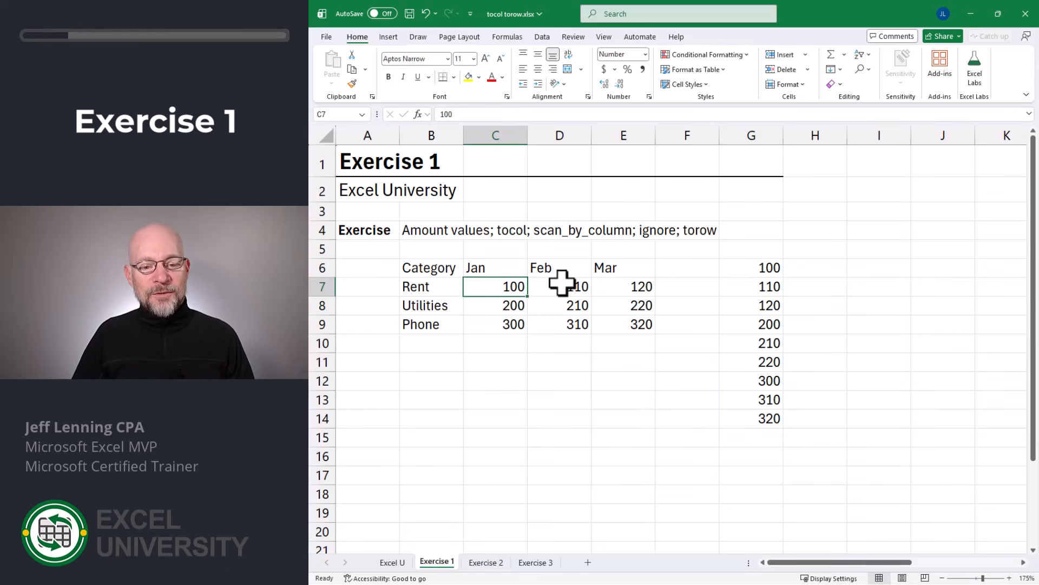
left_click_drag(562, 282, 622, 320)
left_click(765, 266)
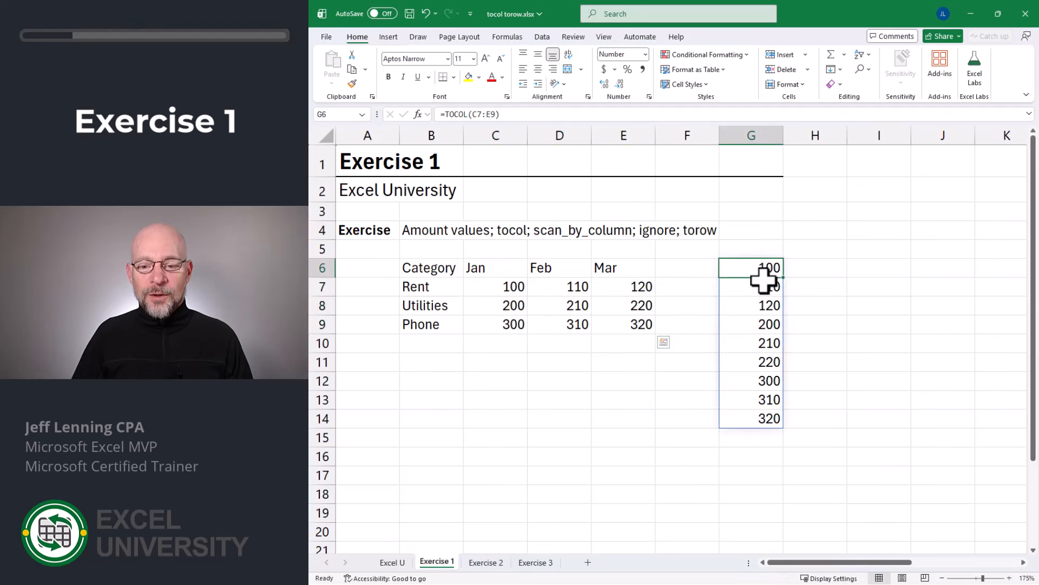
left_click_drag(765, 278, 766, 417)
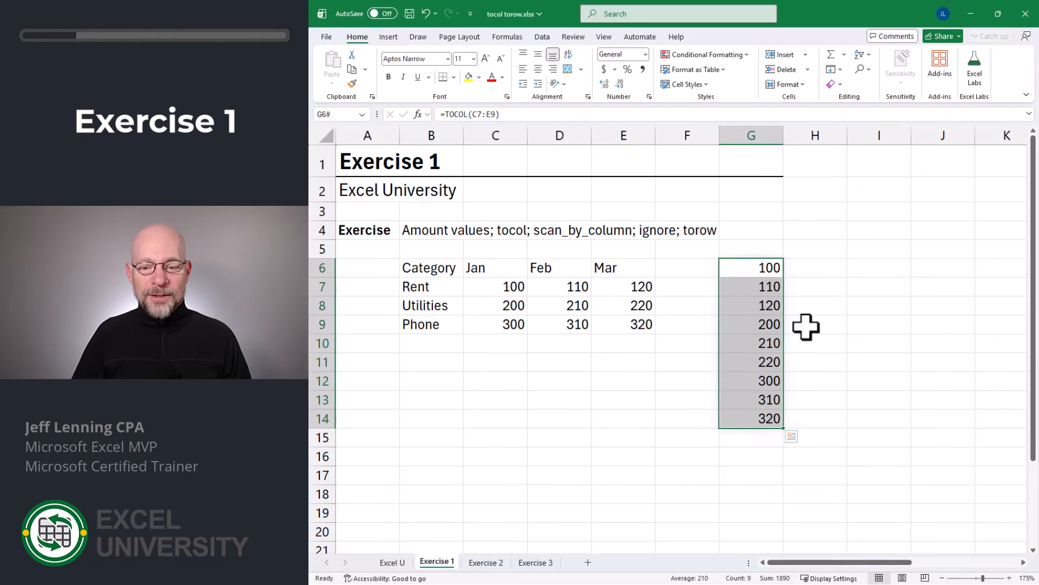
left_click_drag(499, 285, 608, 303)
left_click(506, 289)
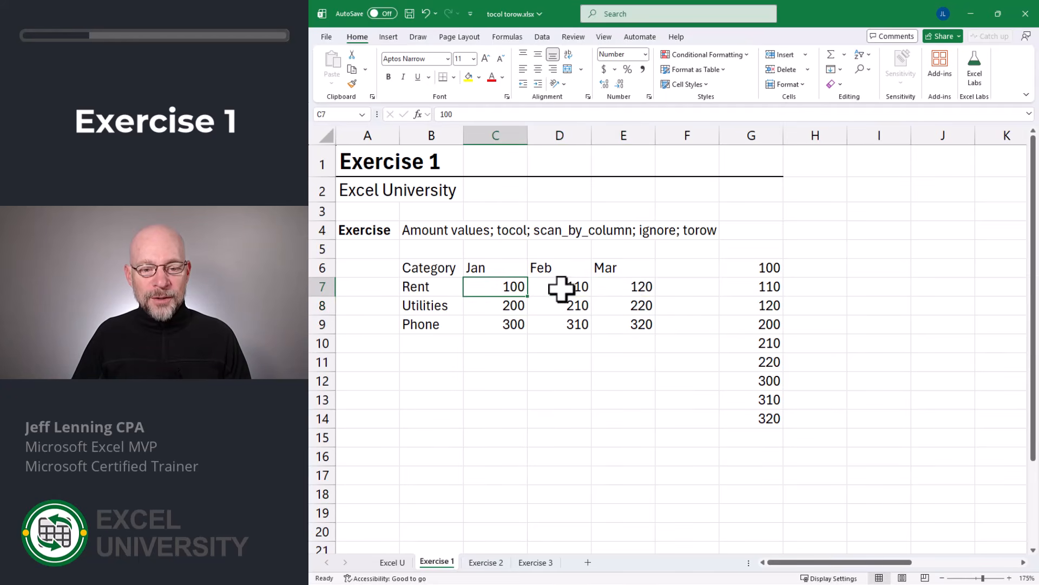
left_click(562, 289)
left_click(629, 285)
left_click(515, 304)
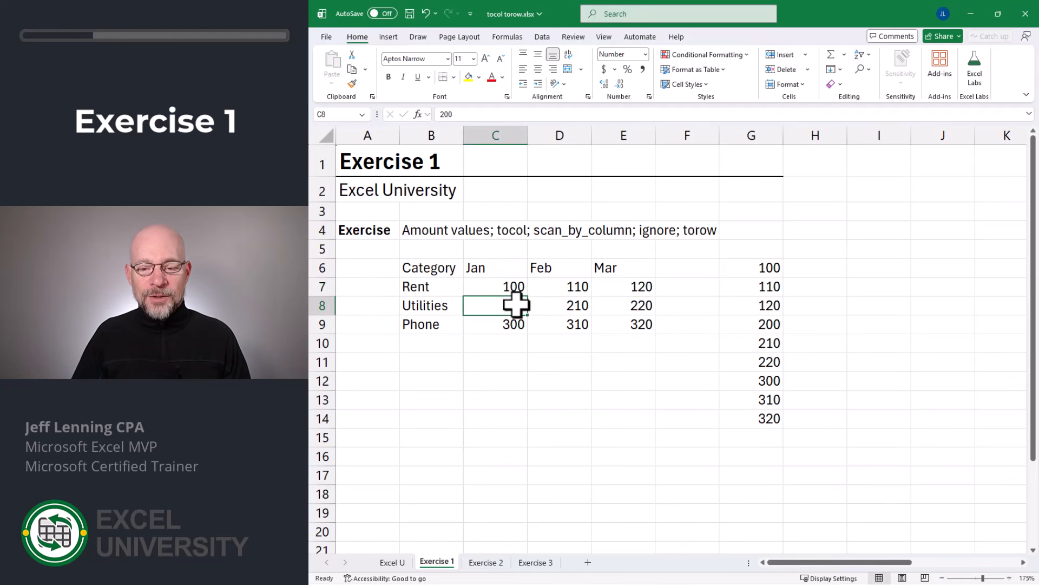
left_click(566, 305)
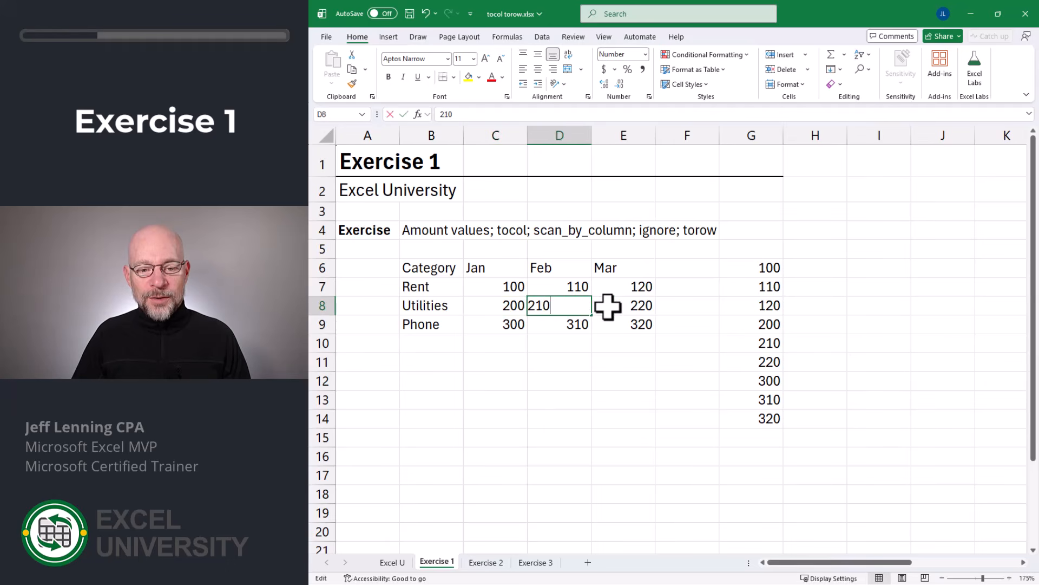
left_click(620, 306)
left_click(519, 323)
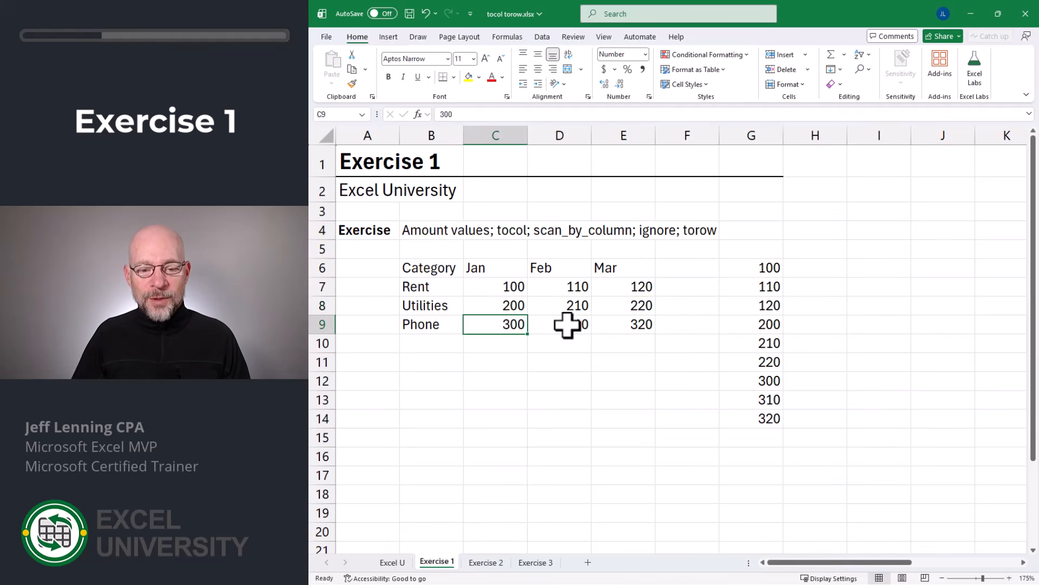
left_click(566, 324)
left_click_drag(624, 325, 628, 286)
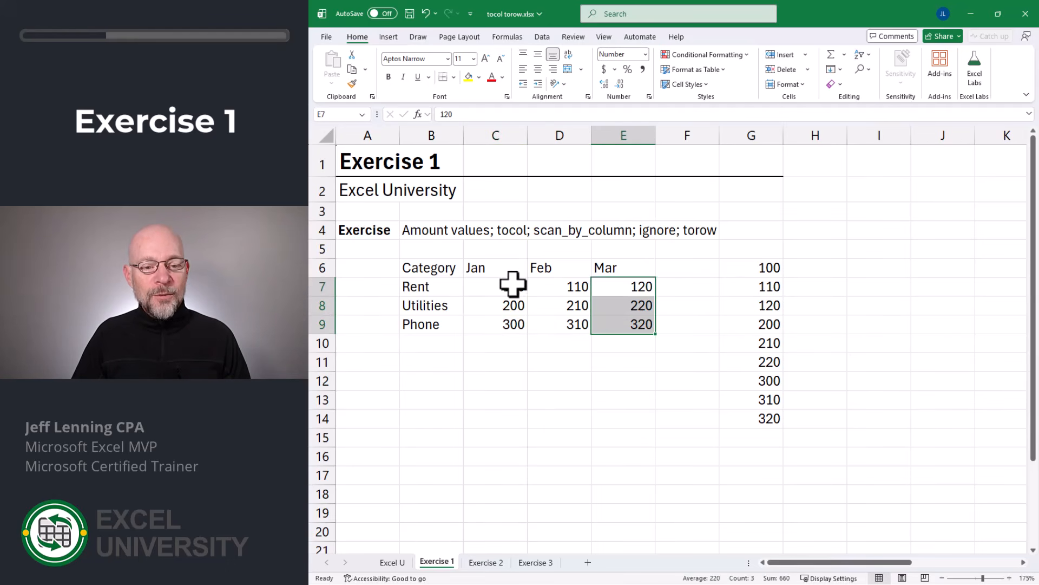
left_click_drag(513, 285, 515, 320)
left_click_drag(567, 287, 568, 325)
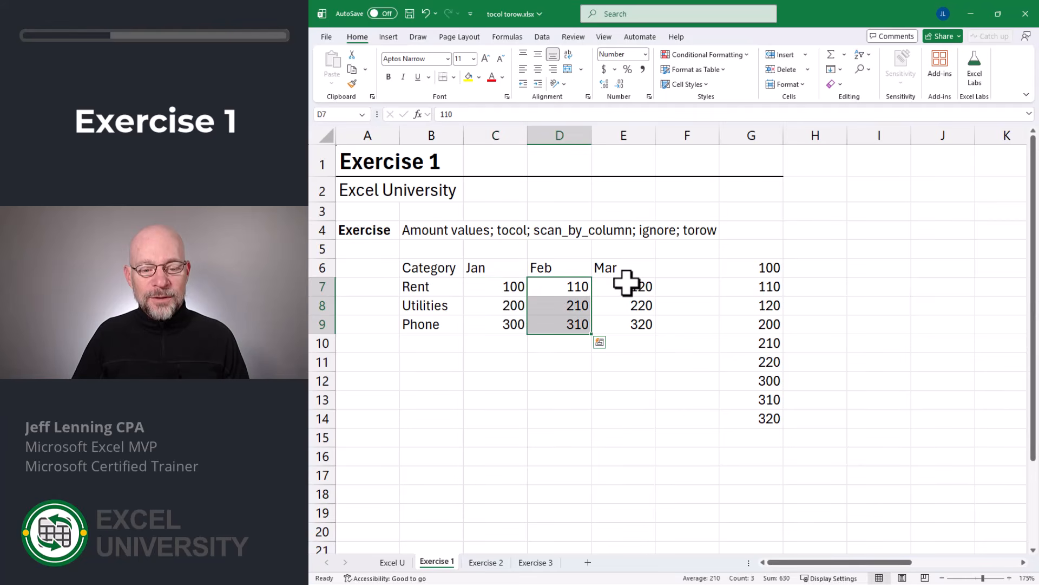
- Set the scan_by_column argument of the TOCOL formula in G6 to TRUE, leaving the ignore argument blank
left_click(769, 270)
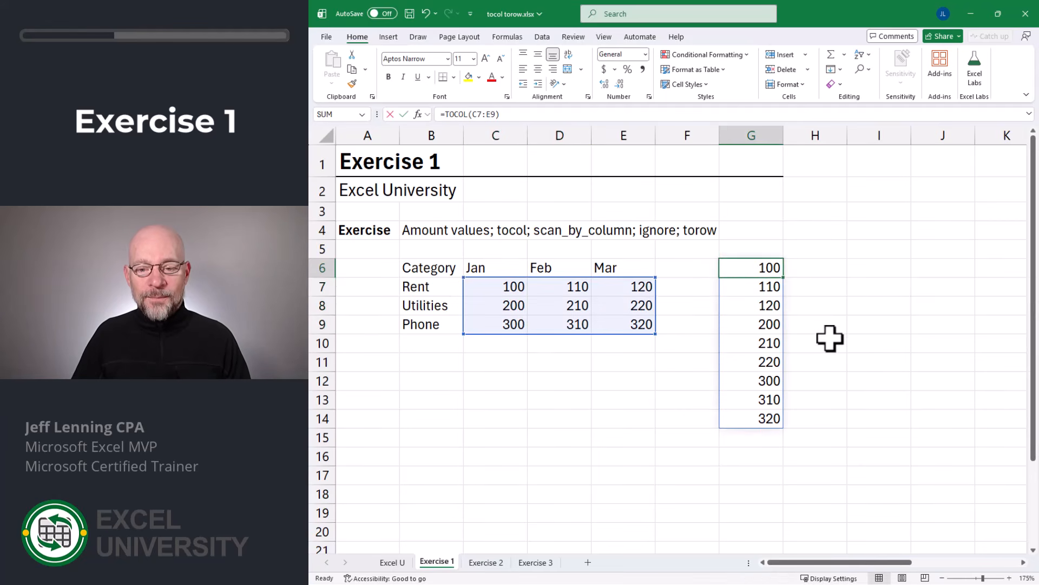
key("F2")
key("Left")
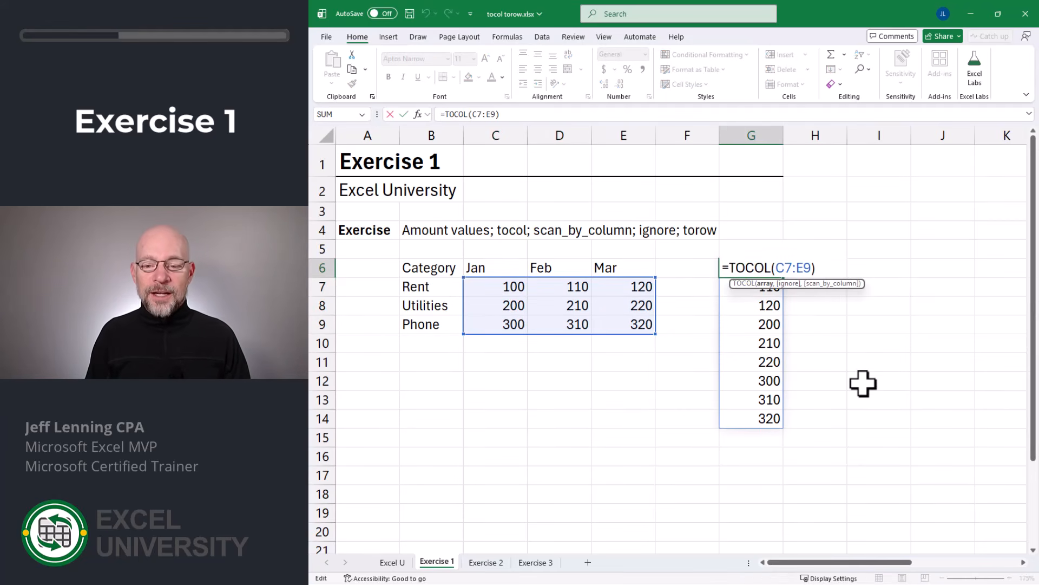
type(",")
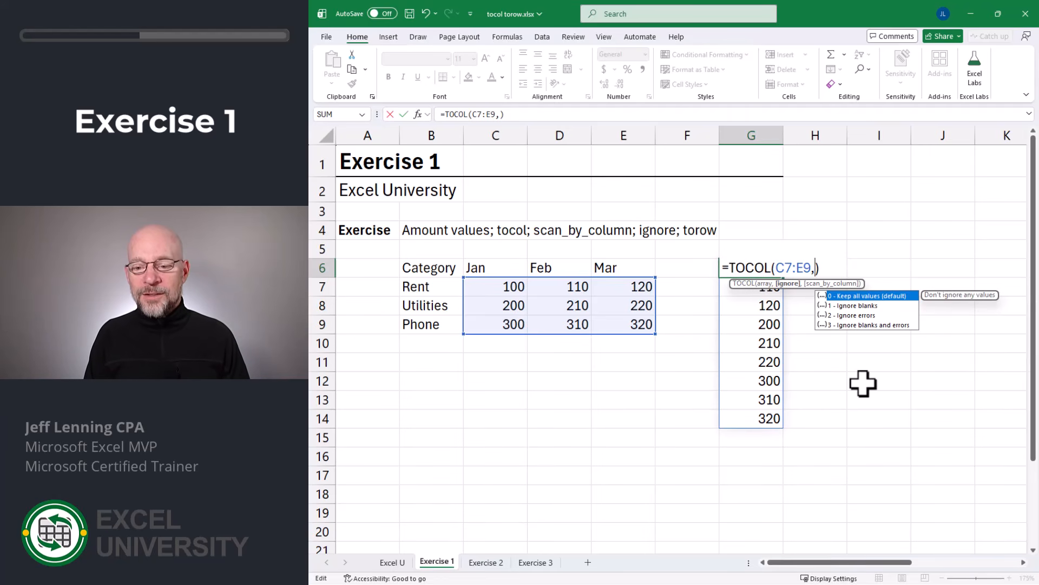
type(",")
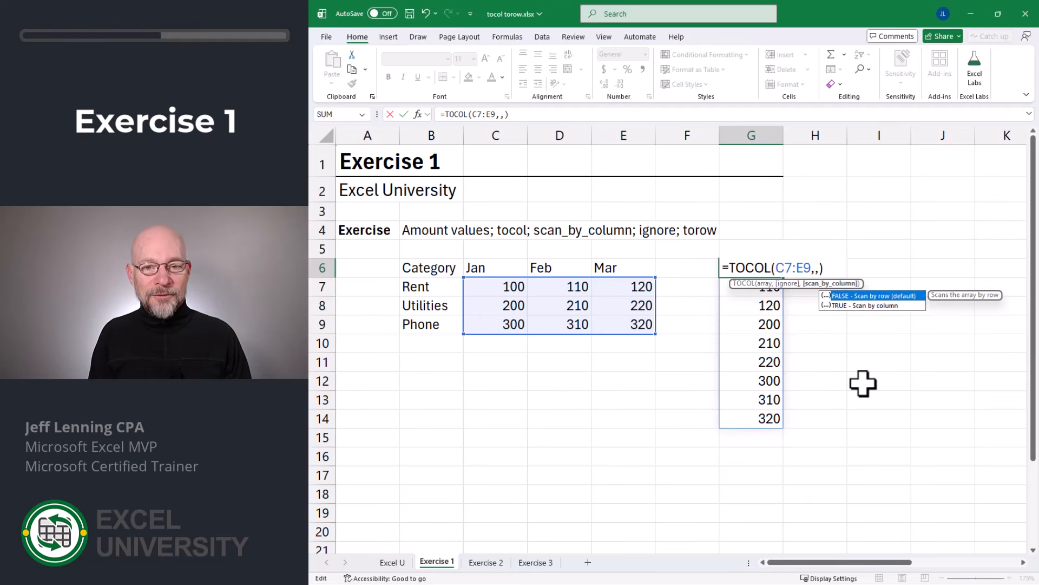
type("true")
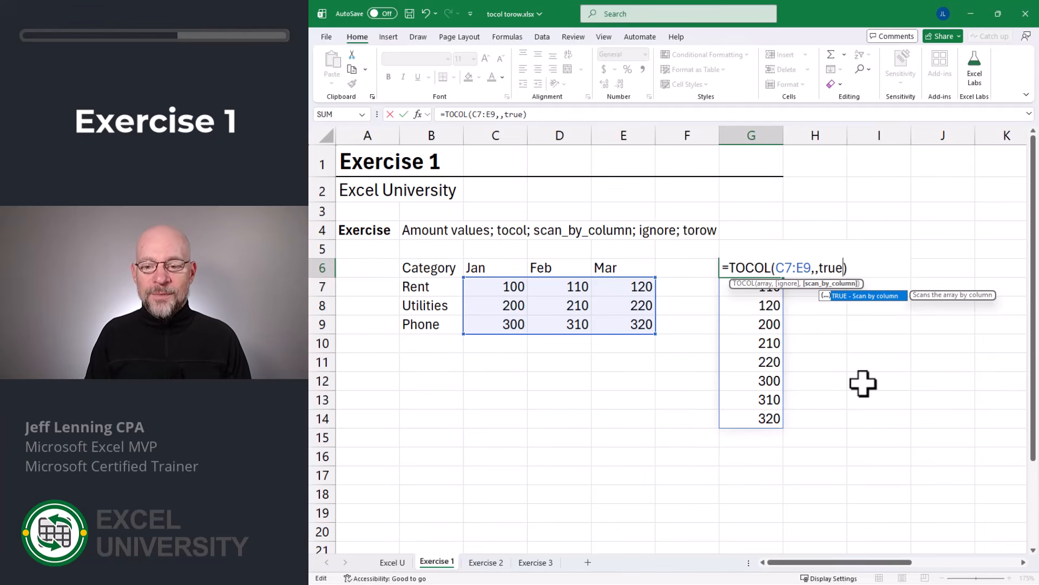
key("Return")
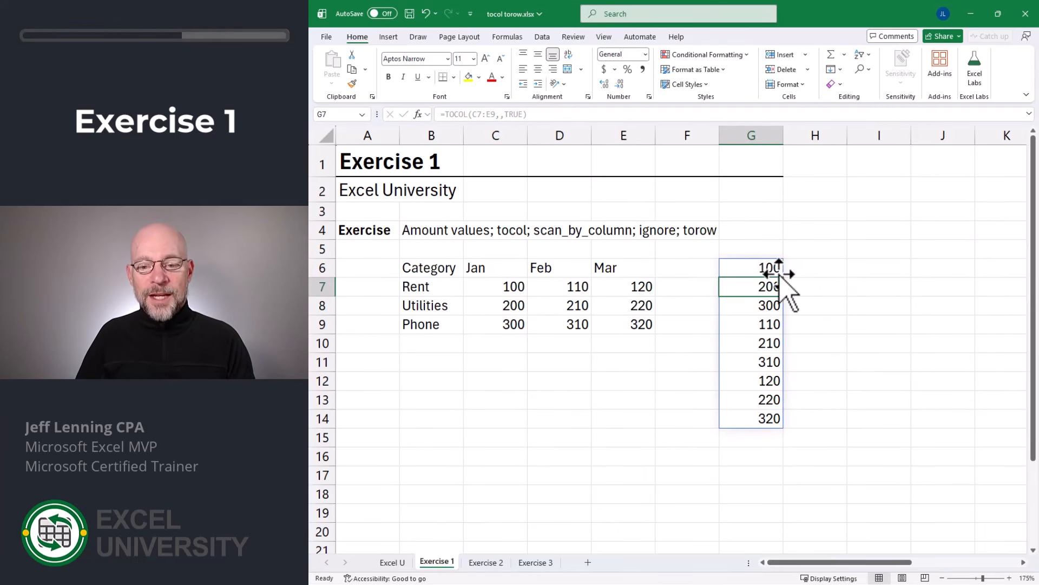
- Examine the Jan, Feb and Mar amounts column by column to follow the stacking order
left_click(488, 286)
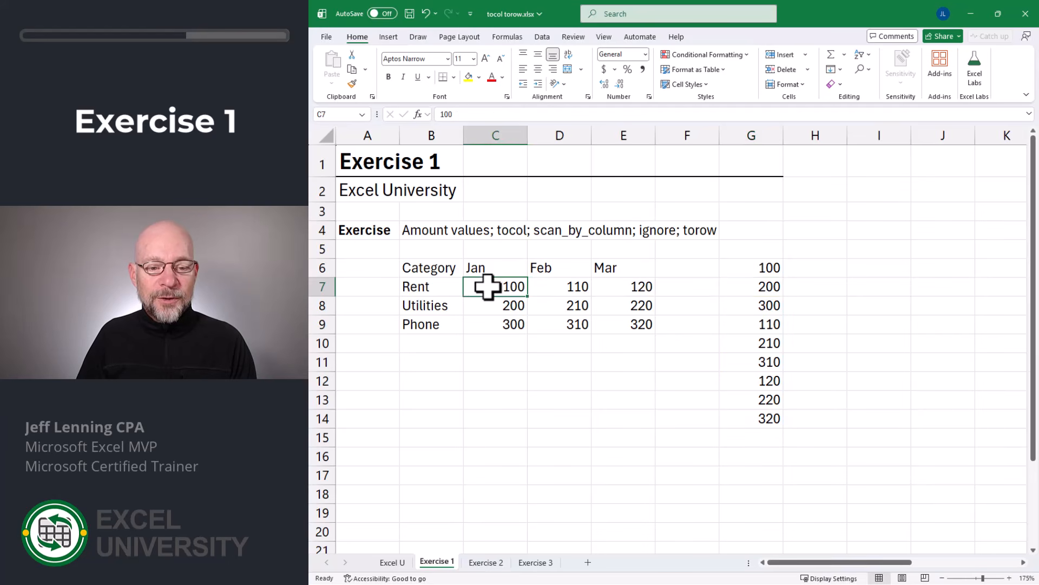
left_click_drag(488, 286, 491, 324)
left_click_drag(569, 284, 567, 319)
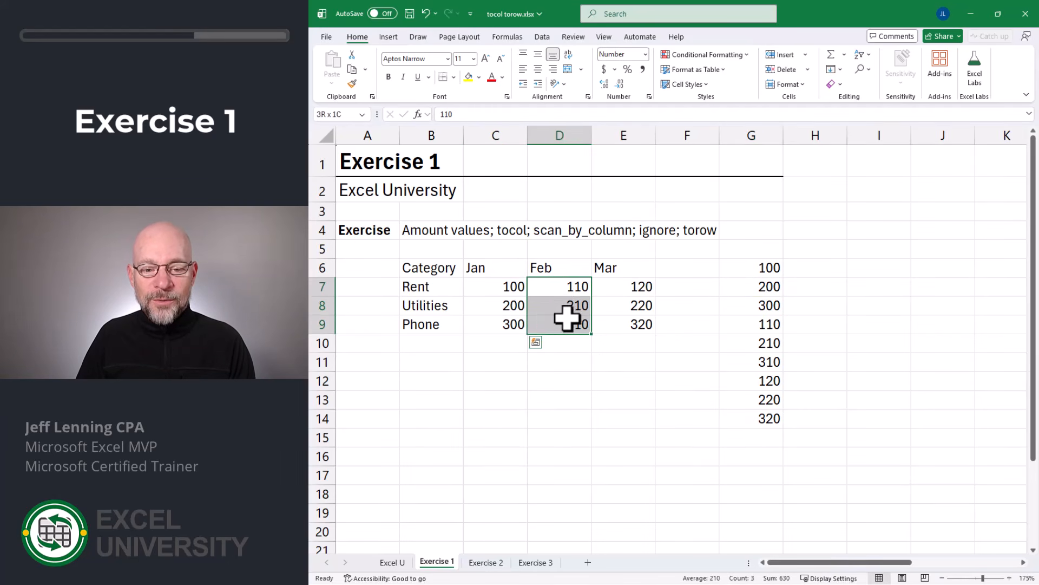
left_click_drag(617, 285, 630, 321)
left_click(629, 320)
- Clear the TOCOL formula from G6 and enter =TOROW(C7:E9) in B11 to lay the amounts out in one row
left_click(739, 272)
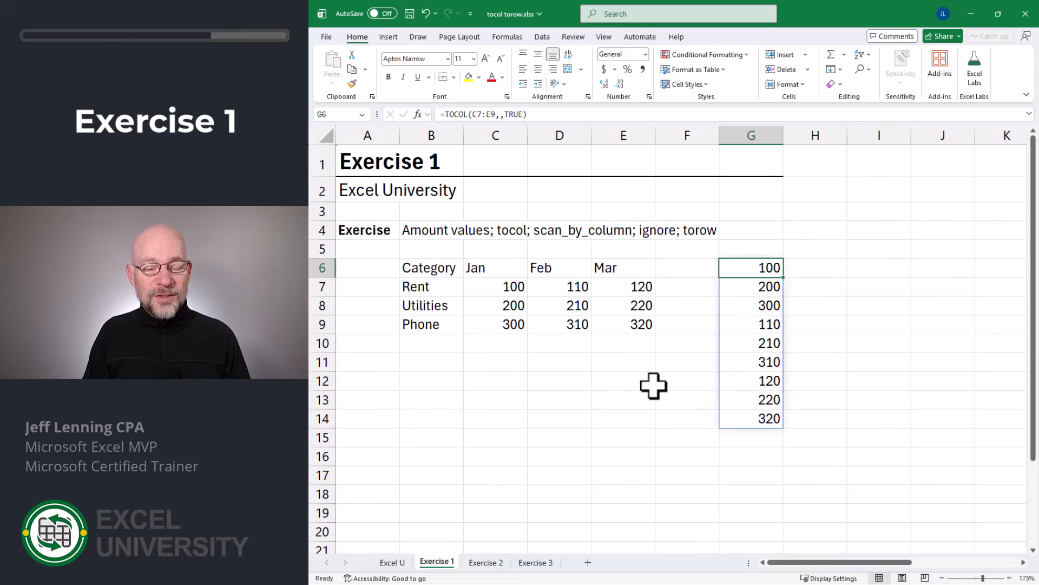
key("Delete")
key("Down")
key("Down")
key("Down")
key("Down")
key("Down")
key("Left")
key("Left")
key("Left")
key("Left")
key("Left")
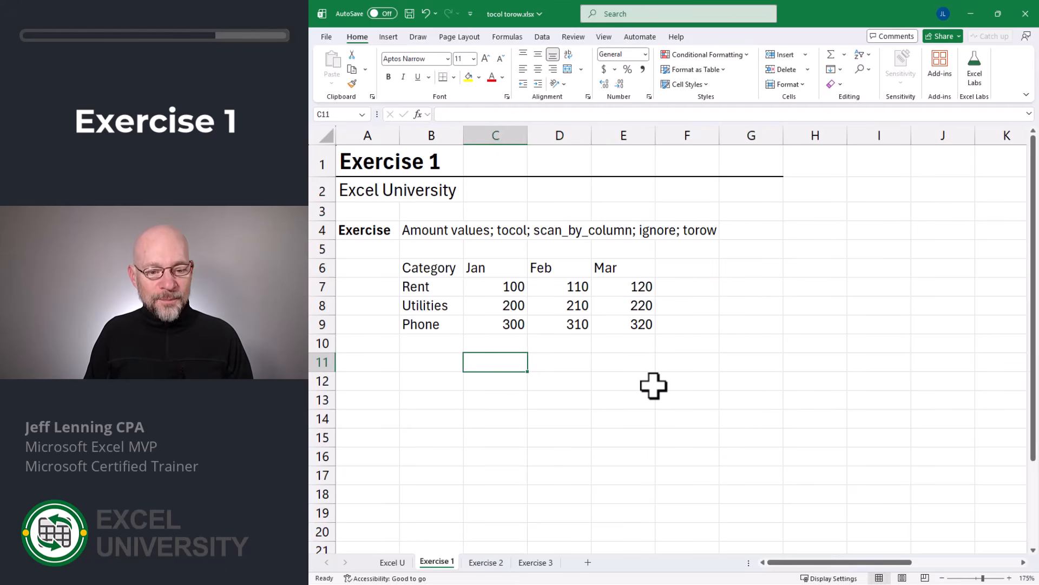
type("=tor")
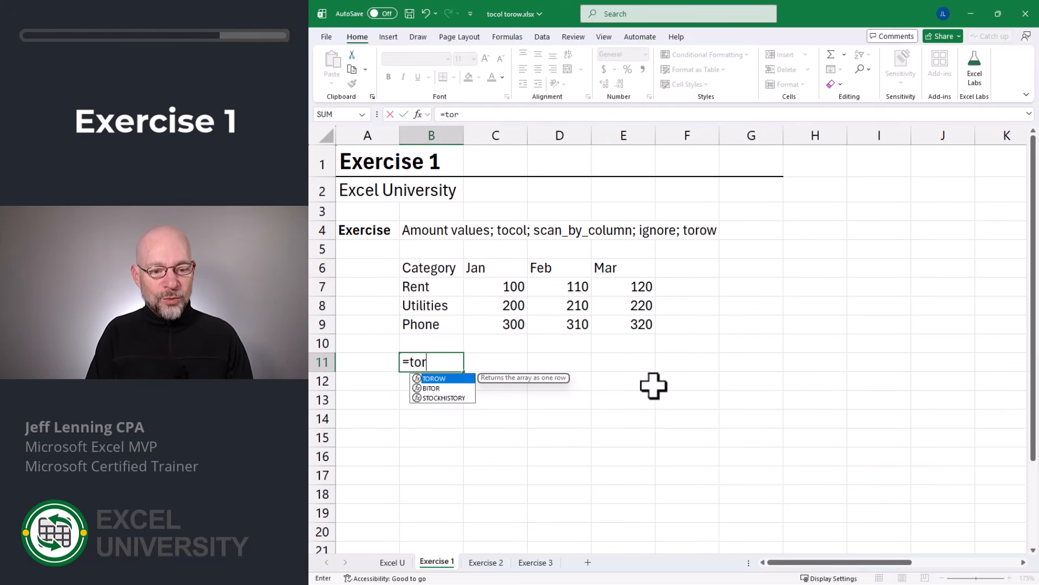
key("Tab")
left_click_drag(511, 282, 628, 323)
key("Return")
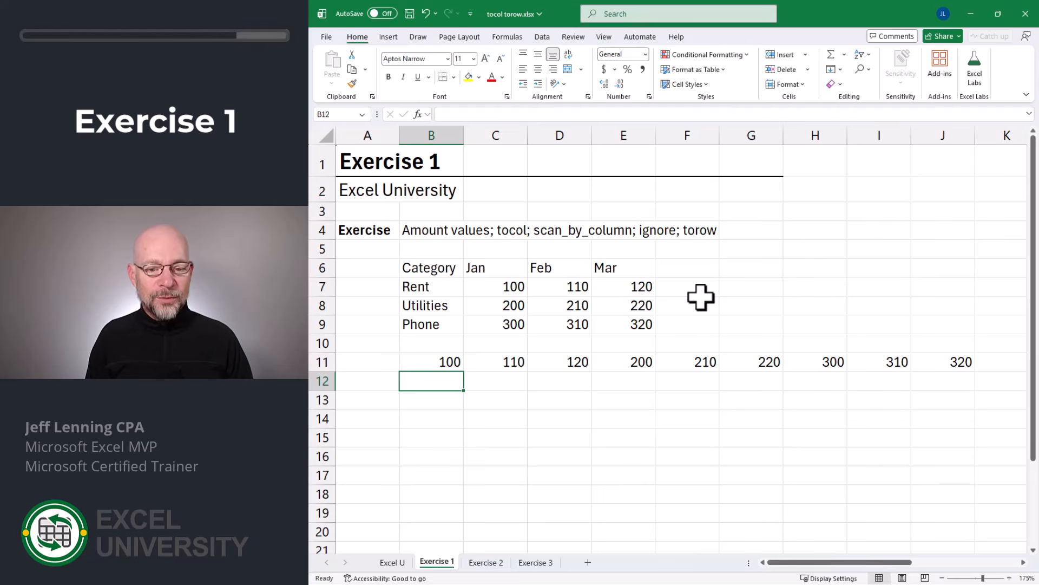
- Change the TOROW formula in B11 to scan by column with =TOROW(C7:E9,,TRUE)
key("Up")
key("F2")
key("Left")
type(",")
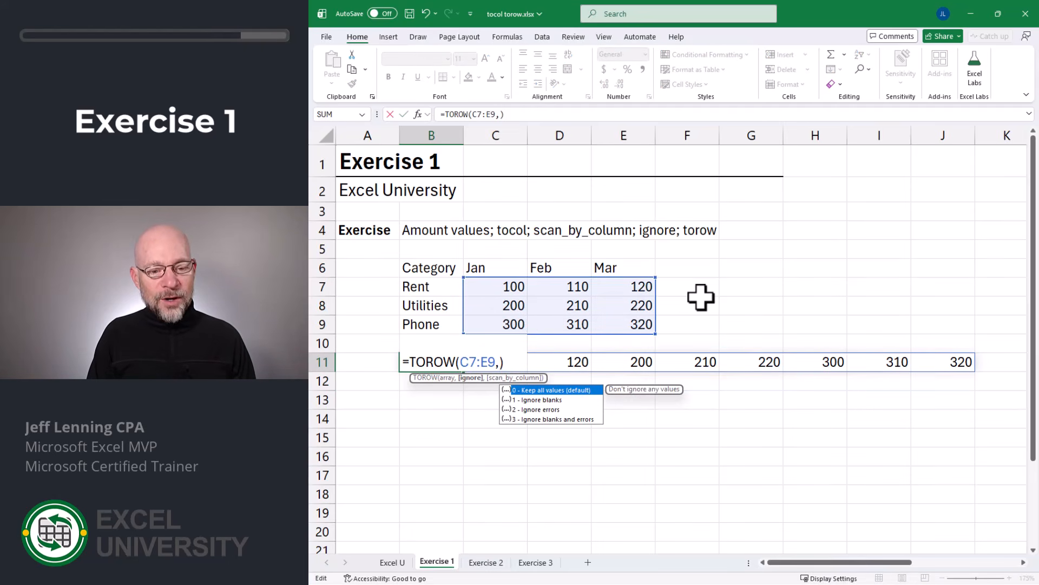
type(",")
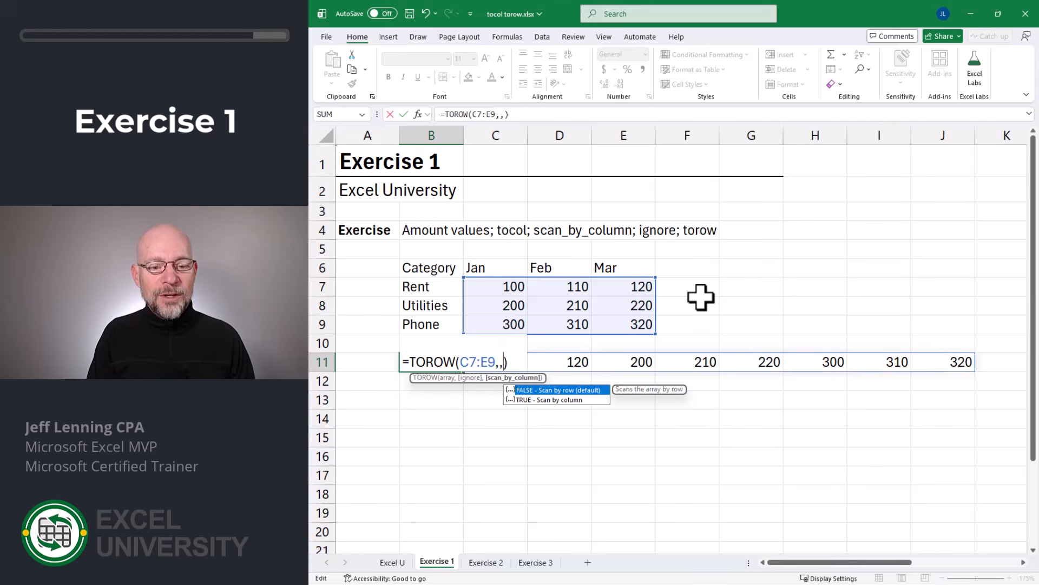
type("true")
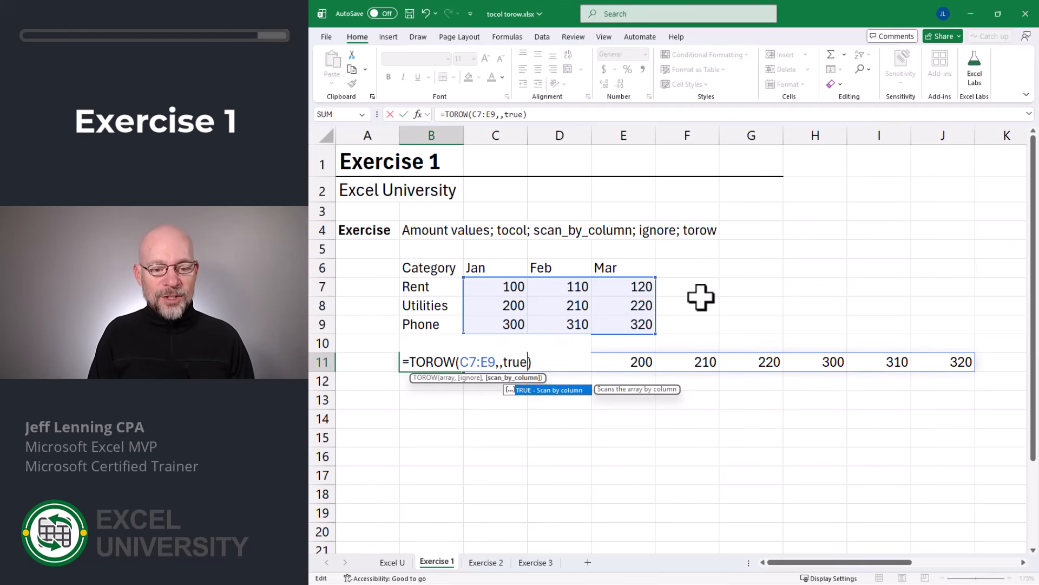
key("Return")
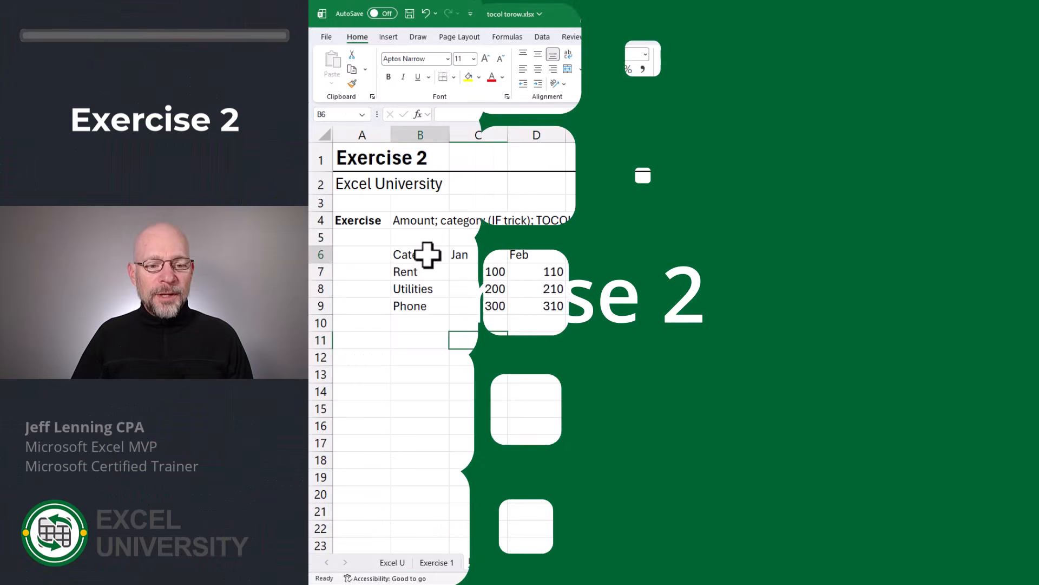
- On the Exercise 2 sheet, examine the categories, month headers and amounts, plus the empty Month and Amount output ranges
left_click_drag(427, 255, 594, 301)
left_click_drag(428, 271, 427, 302)
left_click_drag(467, 251, 568, 253)
left_click_drag(478, 271, 594, 302)
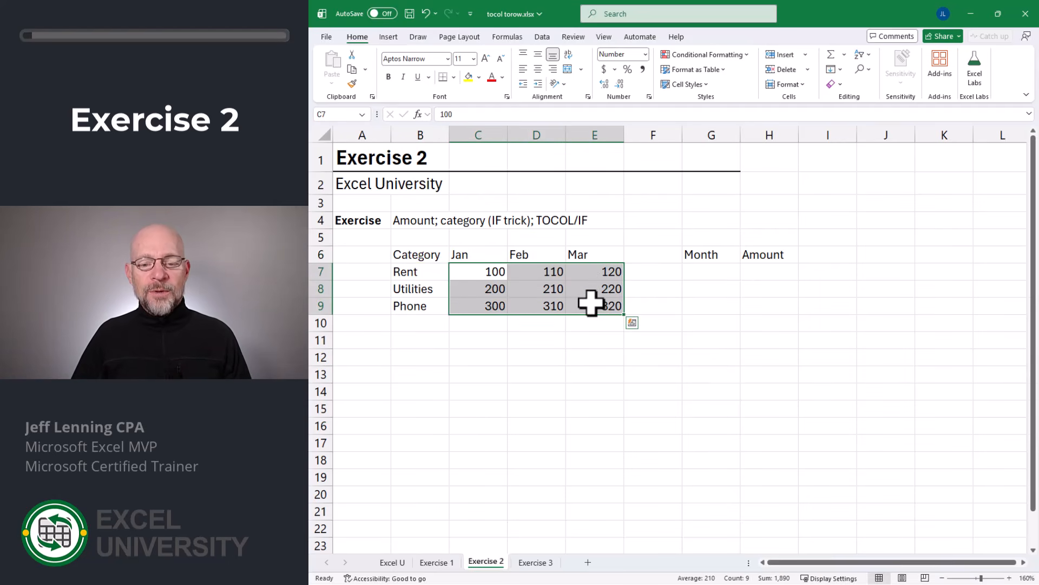
left_click_drag(701, 271, 704, 403)
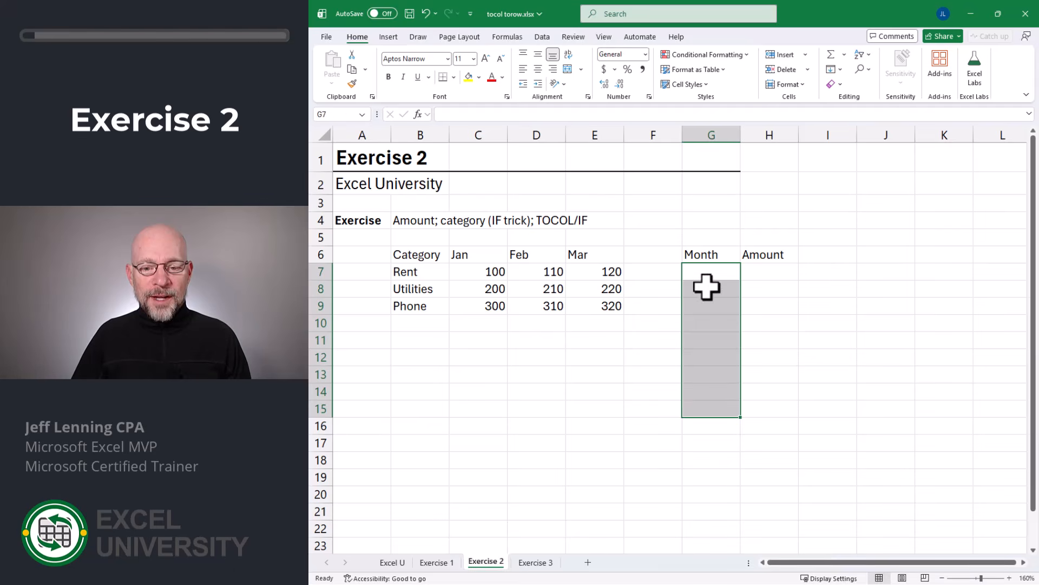
left_click_drag(761, 272, 764, 401)
- Enter =TOCOL(C7:E9) in H7 to list all amounts under the Amount heading
key("Left")
key("Right")
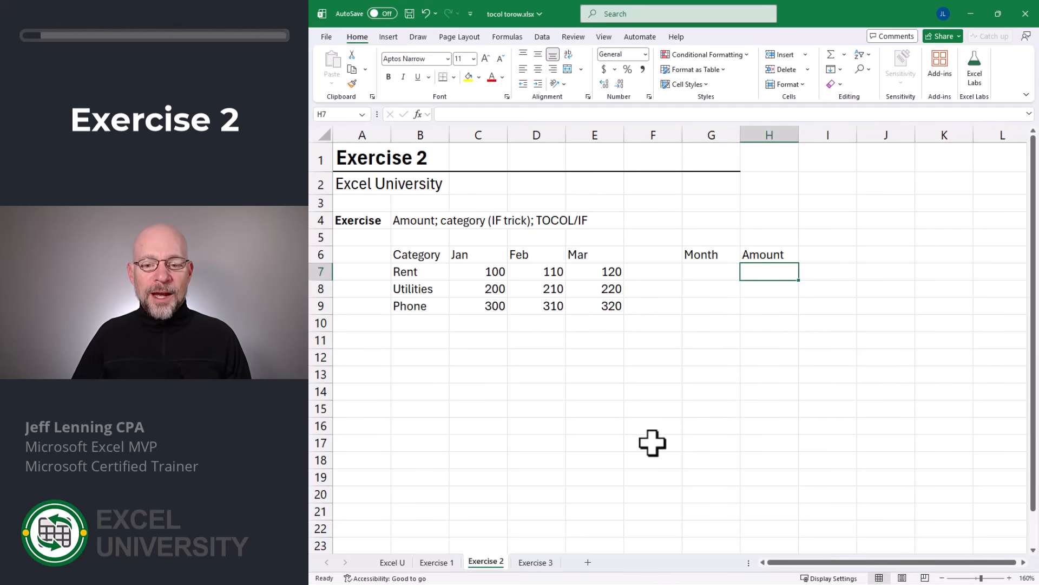
type("=")
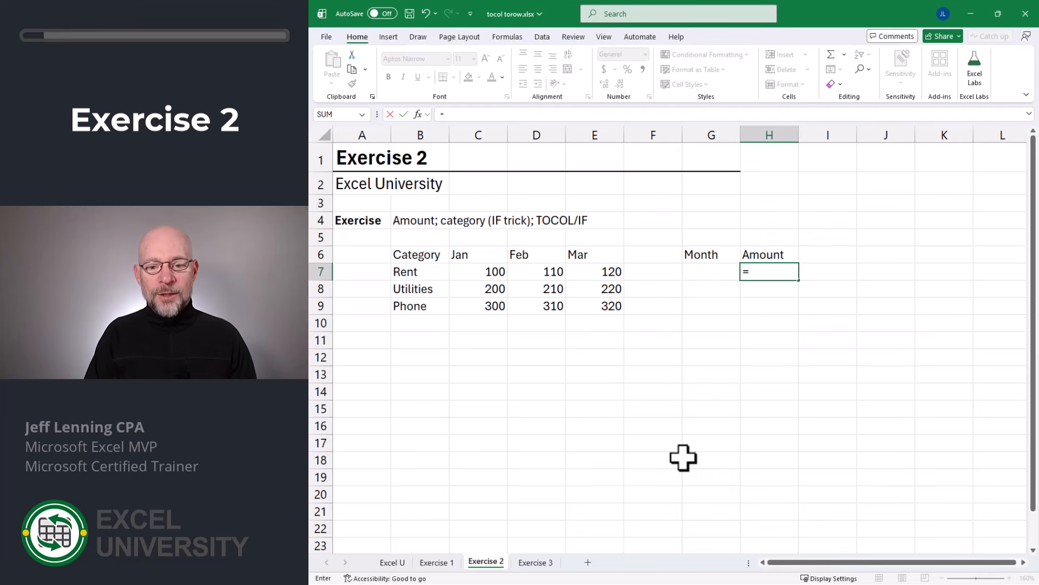
type("to")
key("Tab")
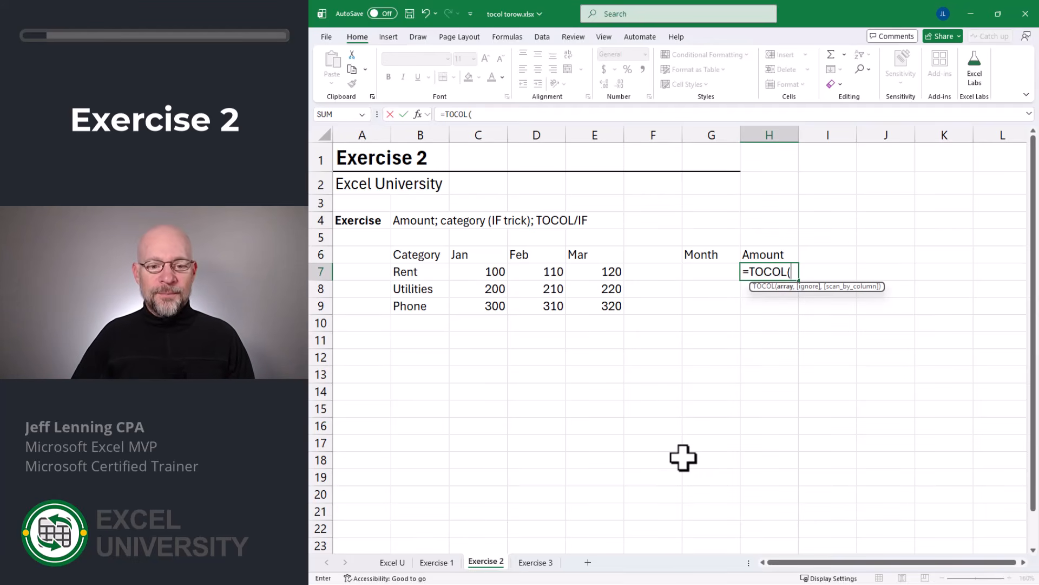
left_click_drag(493, 274, 599, 305)
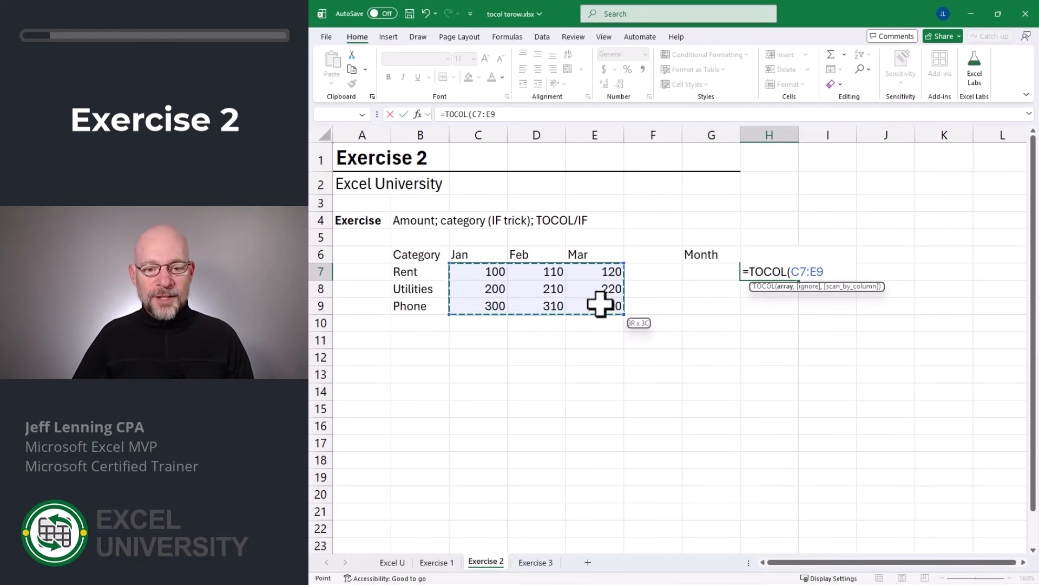
key("Return")
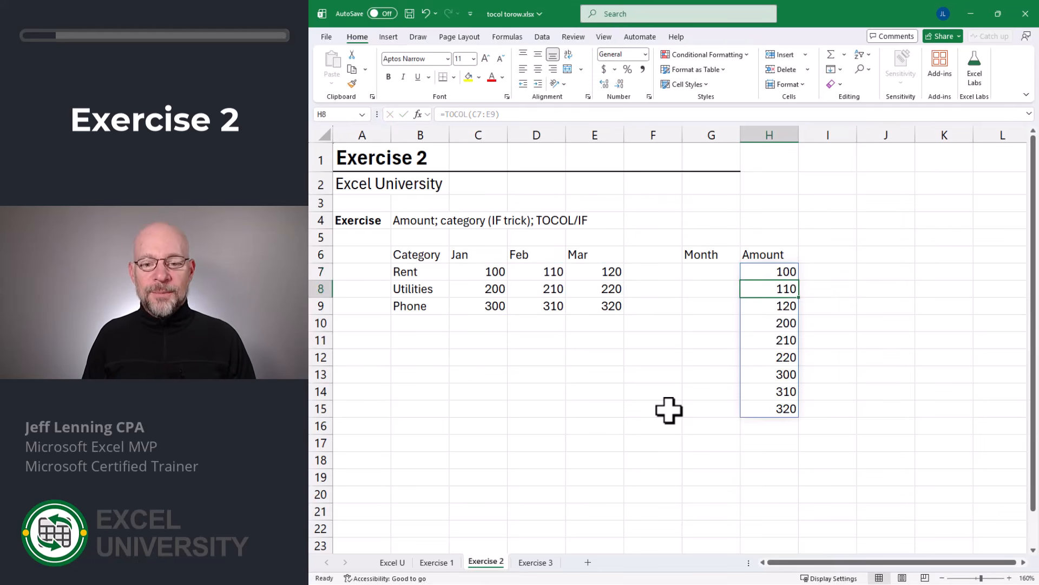
- Try listing the month headers under the Month heading by entering =TOCOL(C6:E6) in G7
key("Left")
key("Up")
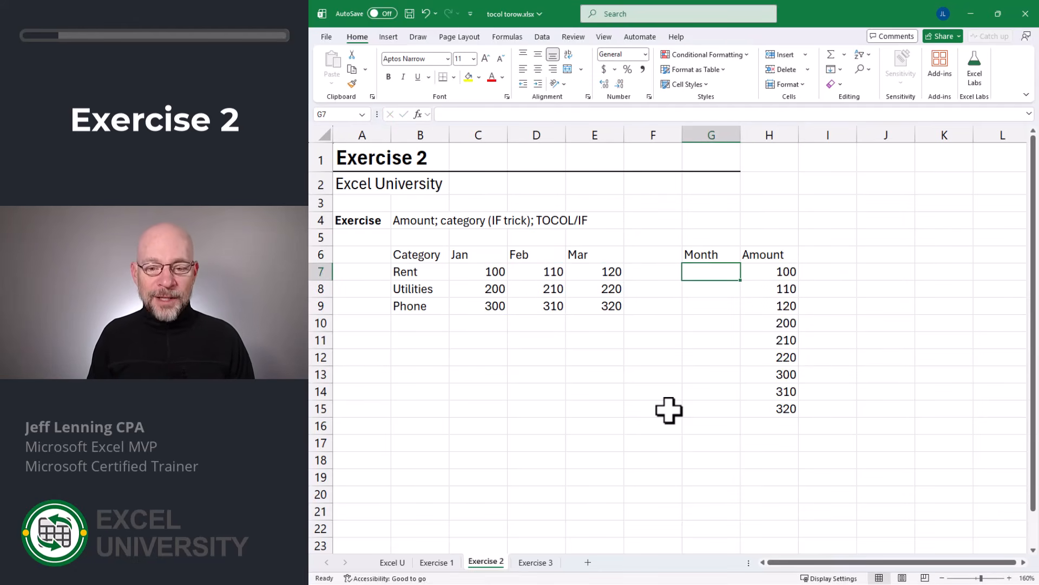
type("=to")
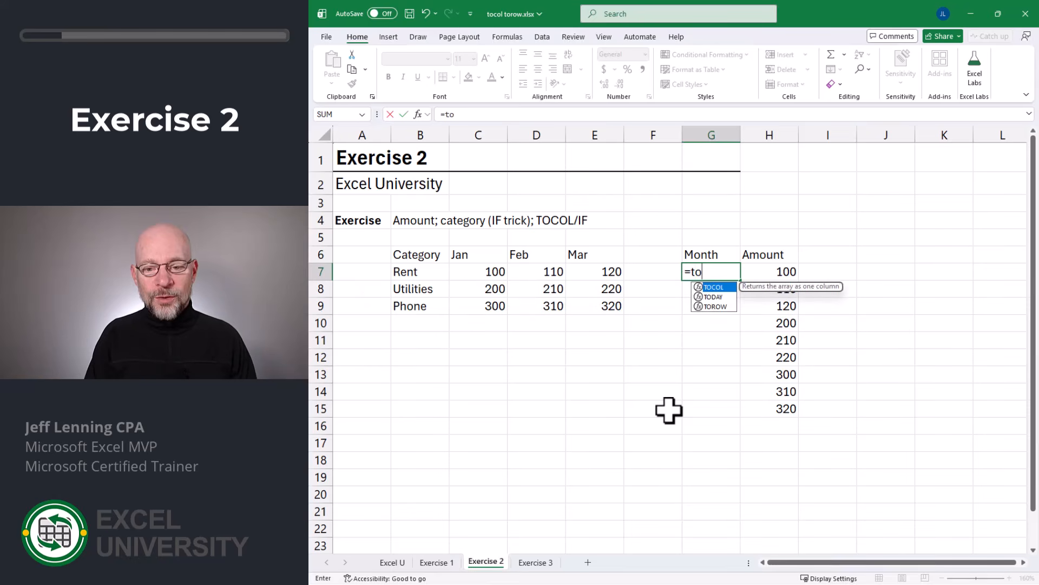
key("Tab")
left_click_drag(490, 255, 601, 254)
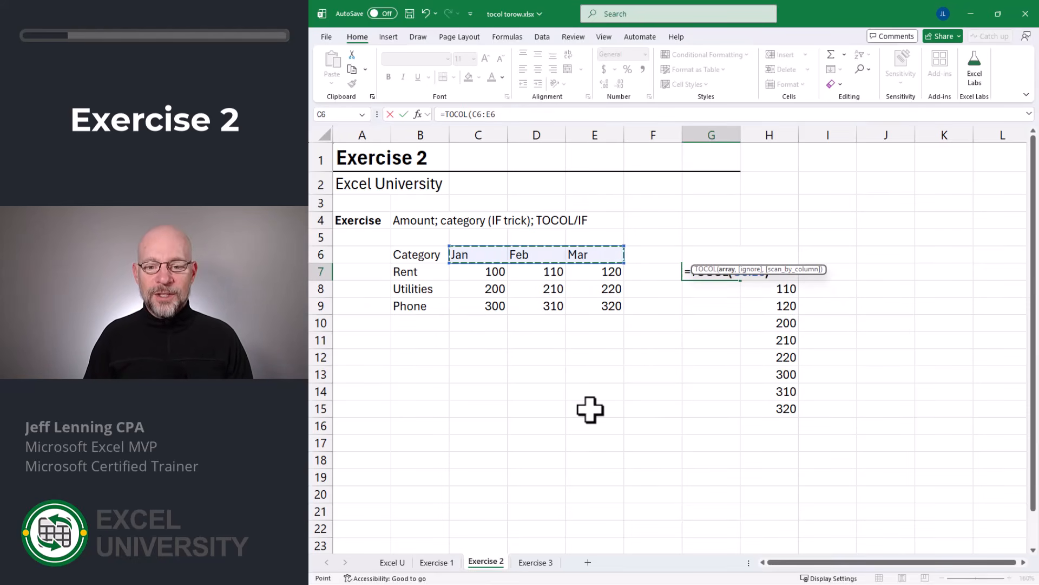
key("Return")
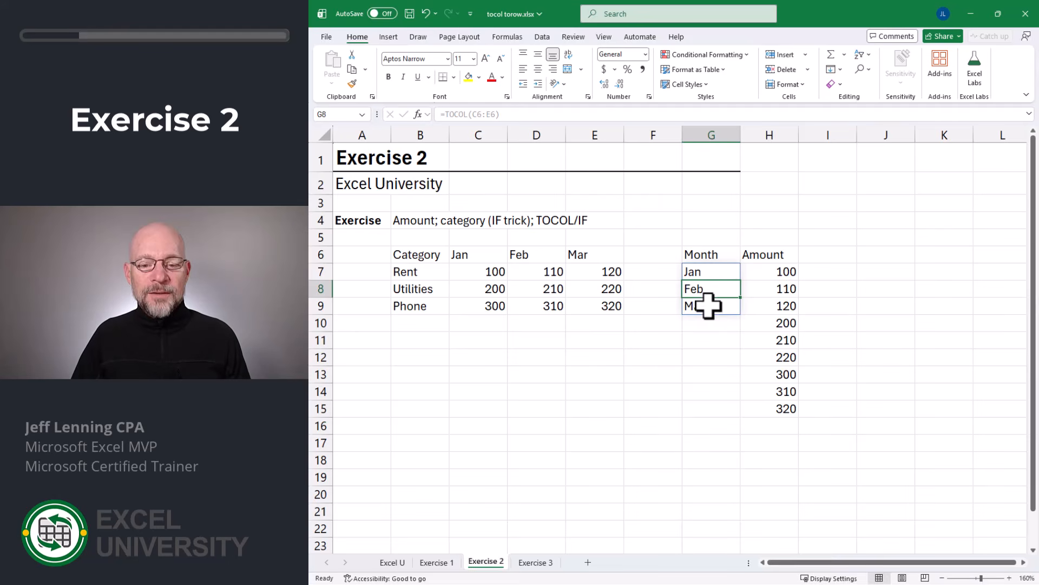
- Enter =IF(C7:E9,C6:E6) in B11 to repeat the month headers for every amount in the table
left_click(428, 339)
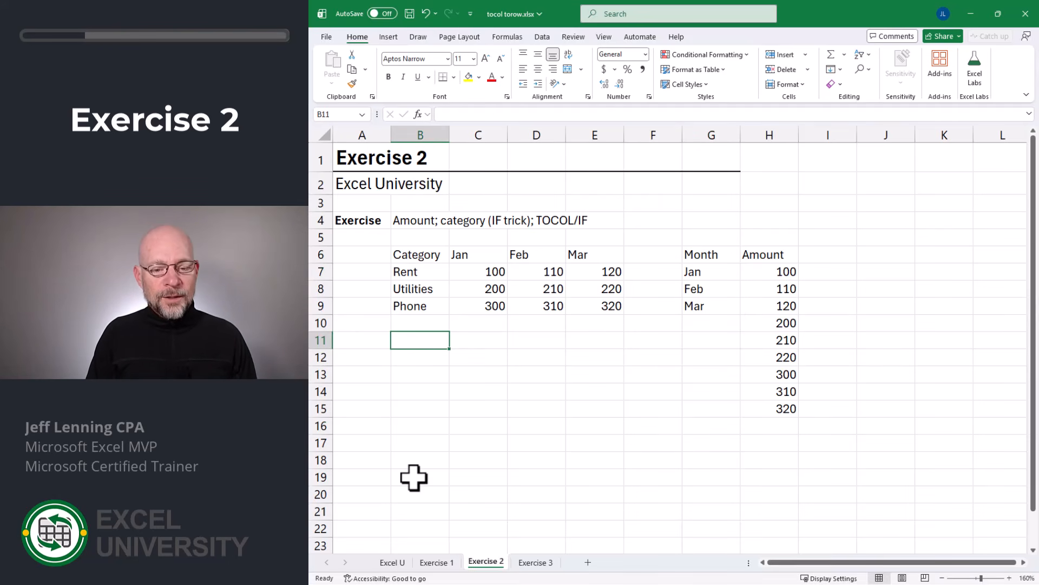
type("=i")
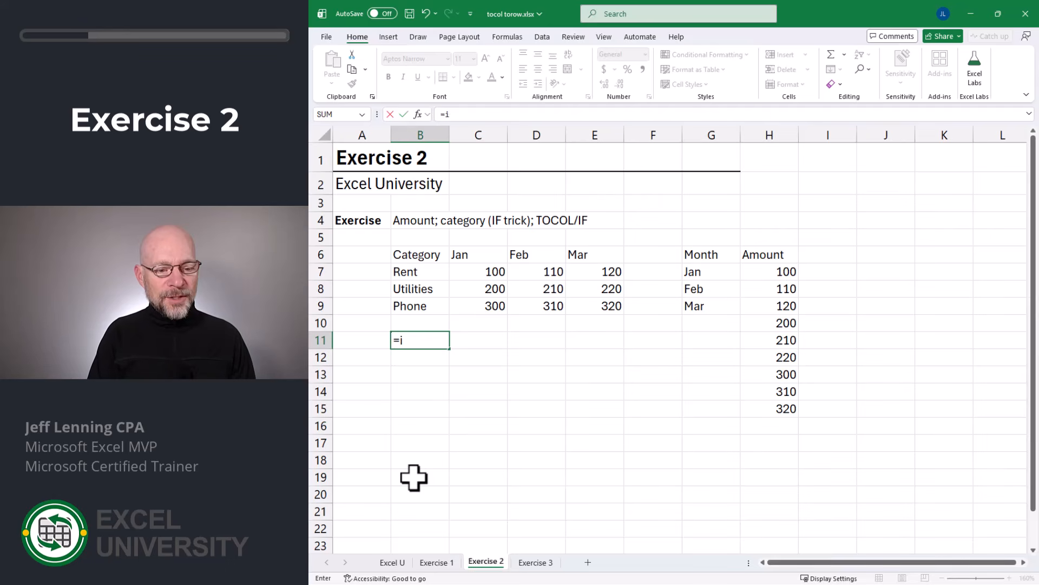
type("f")
key("Tab")
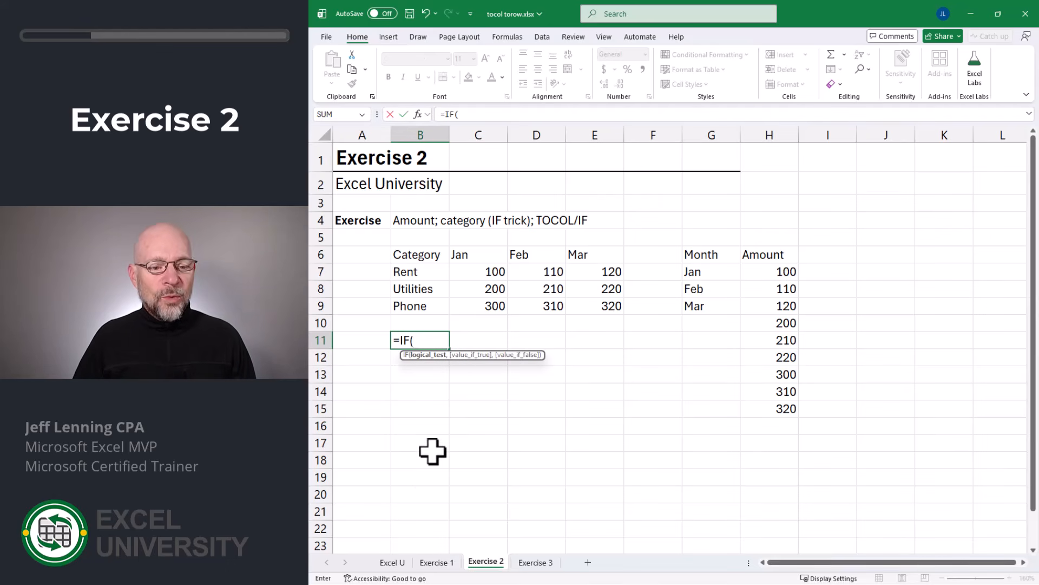
left_click_drag(488, 271, 602, 306)
type(",")
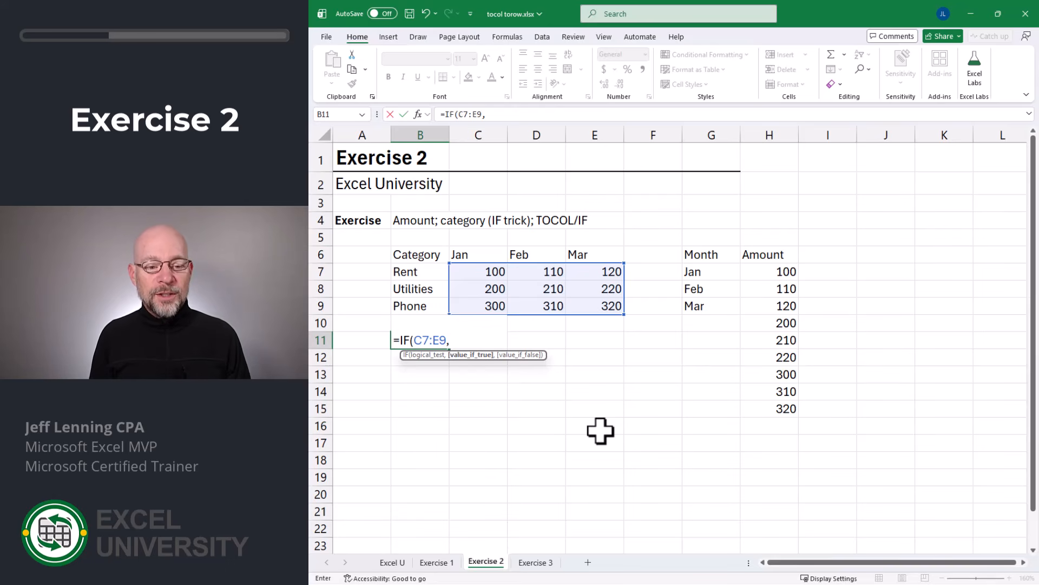
left_click_drag(472, 254, 577, 255)
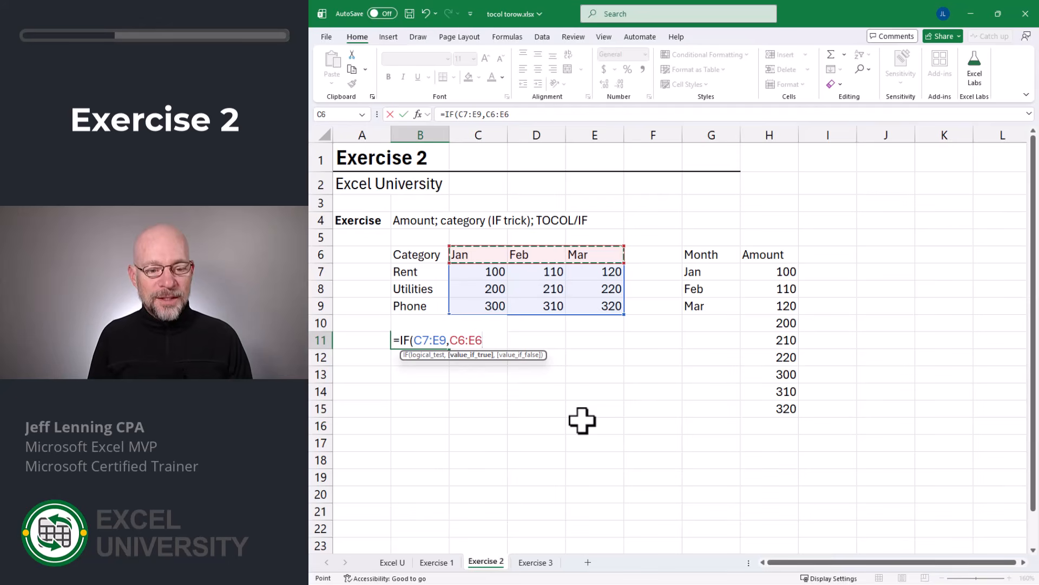
type(")")
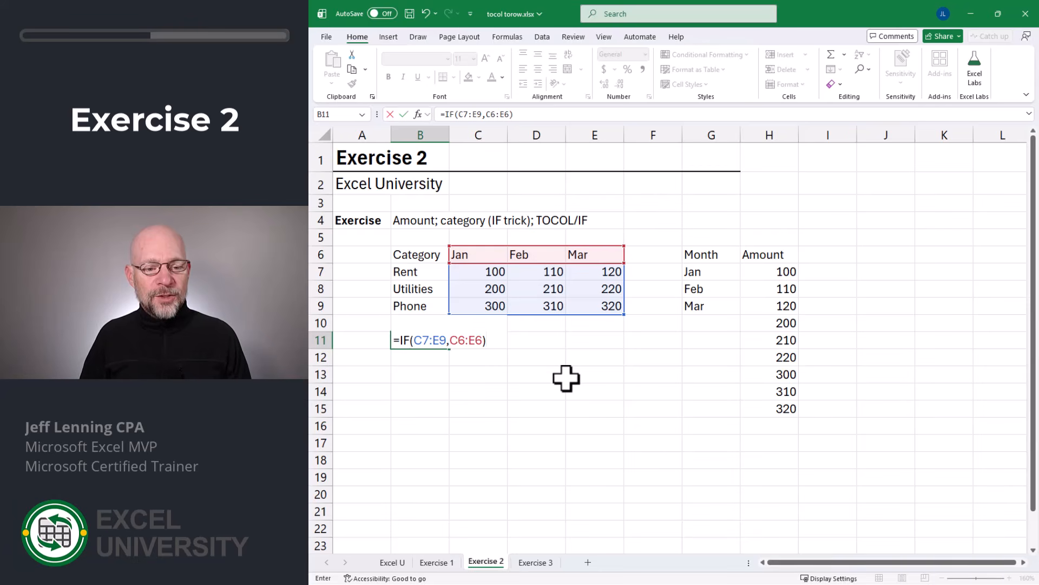
key("Return")
left_click(418, 341)
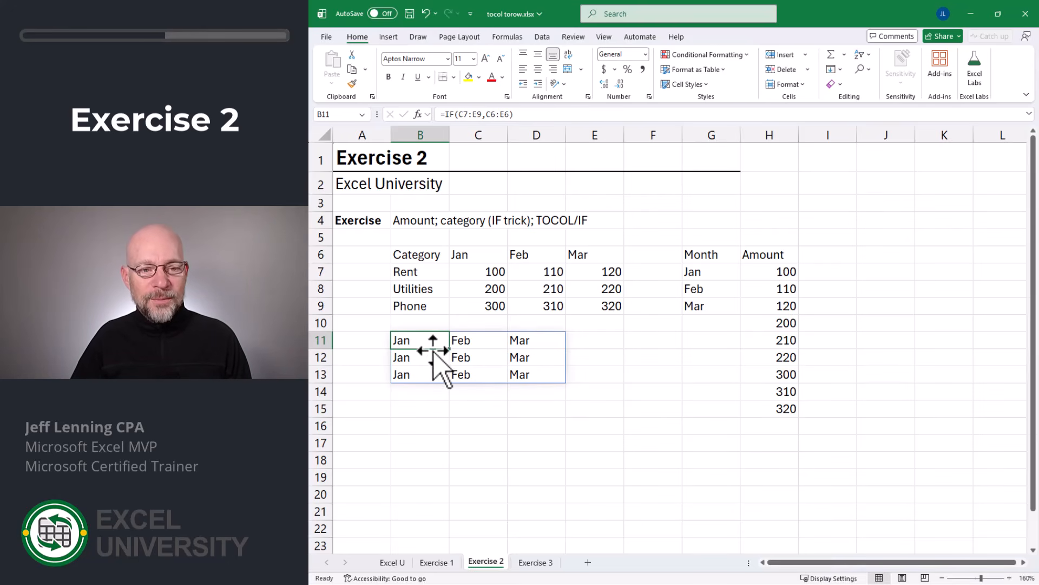
- Clear the Month formula in G7 and enter =TOCOL(IF(C7:E9,C6:E6)) to list a month for each amount
double_click(701, 274)
key("Escape")
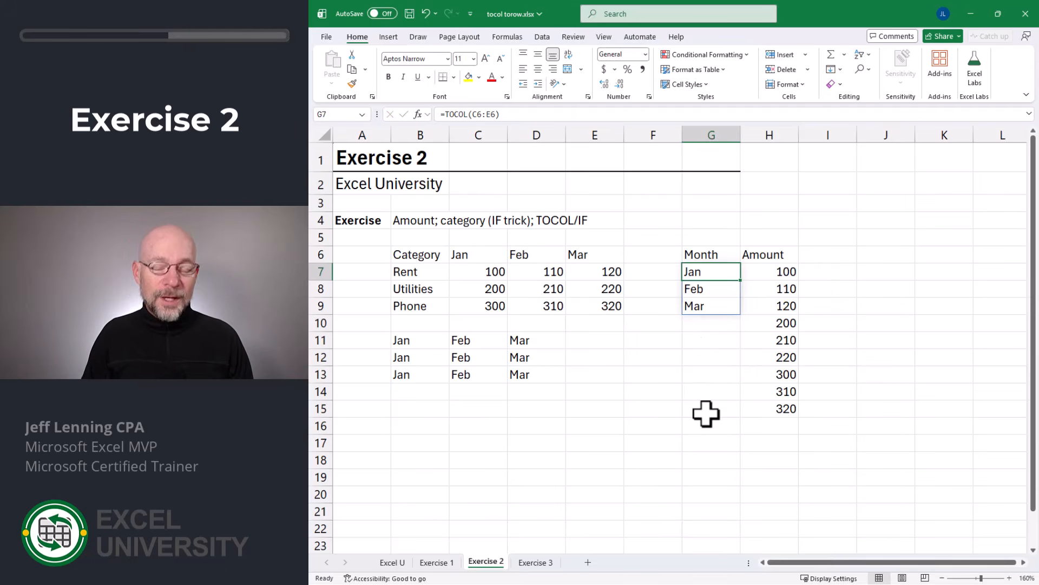
key("Delete")
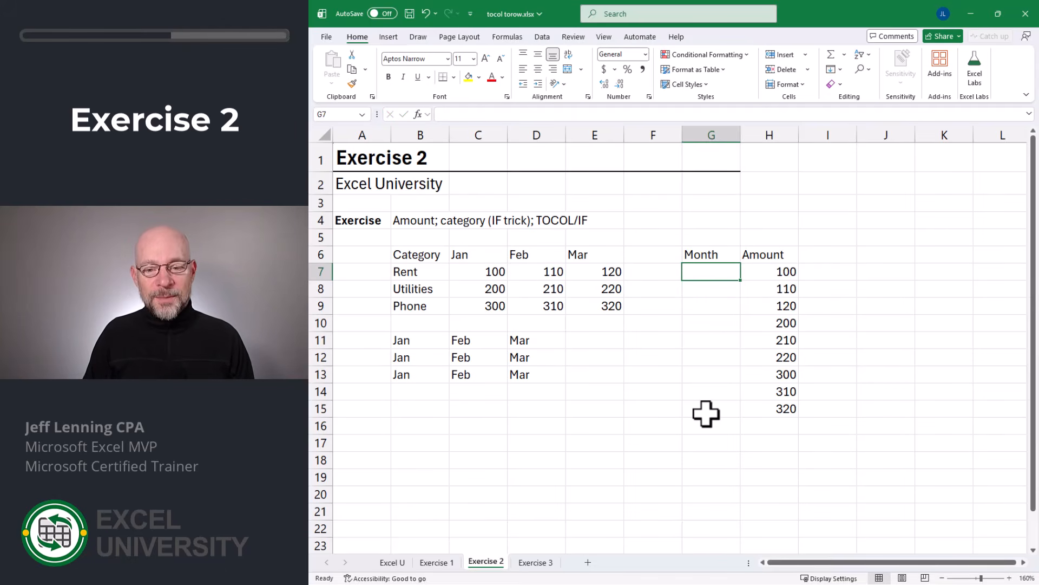
type("=TOCOL(")
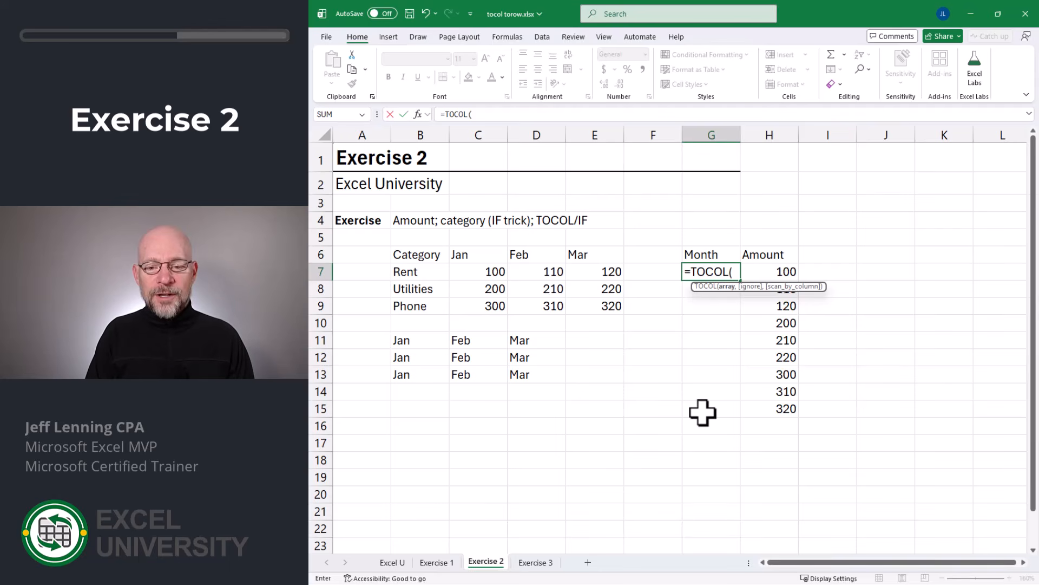
type("if(")
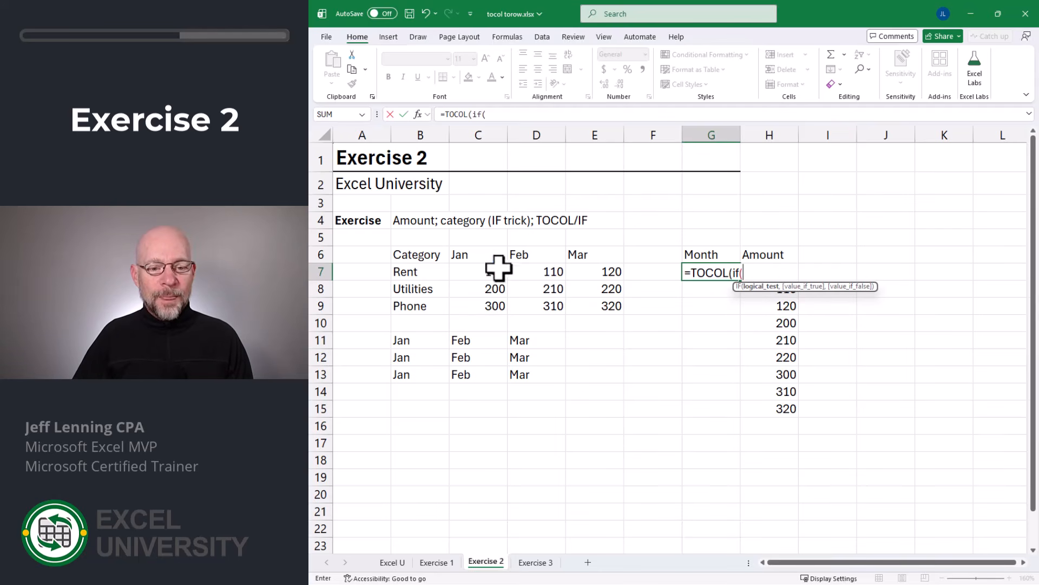
left_click_drag(498, 267, 603, 302)
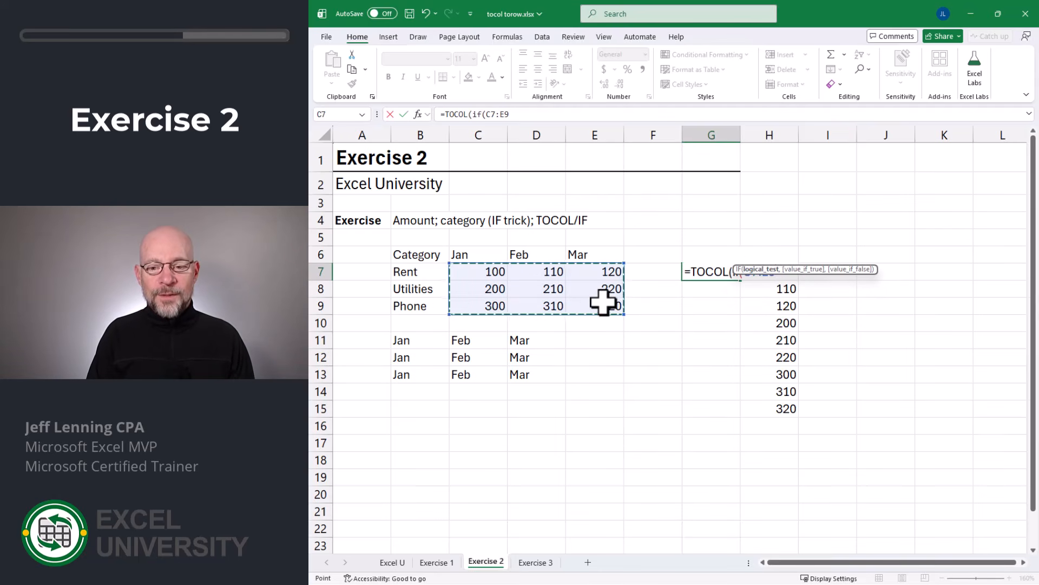
type(",")
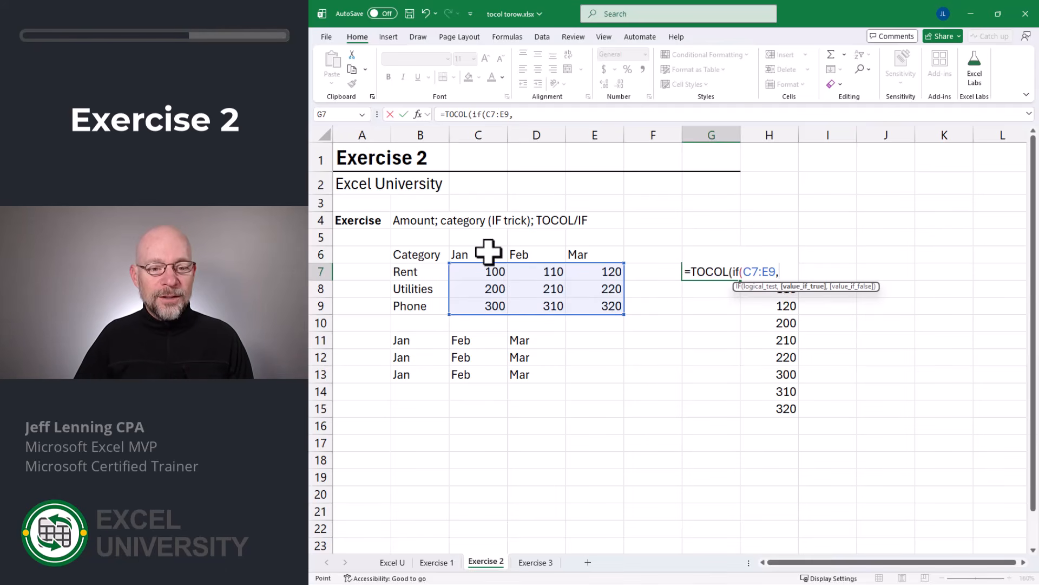
left_click_drag(487, 258, 594, 252)
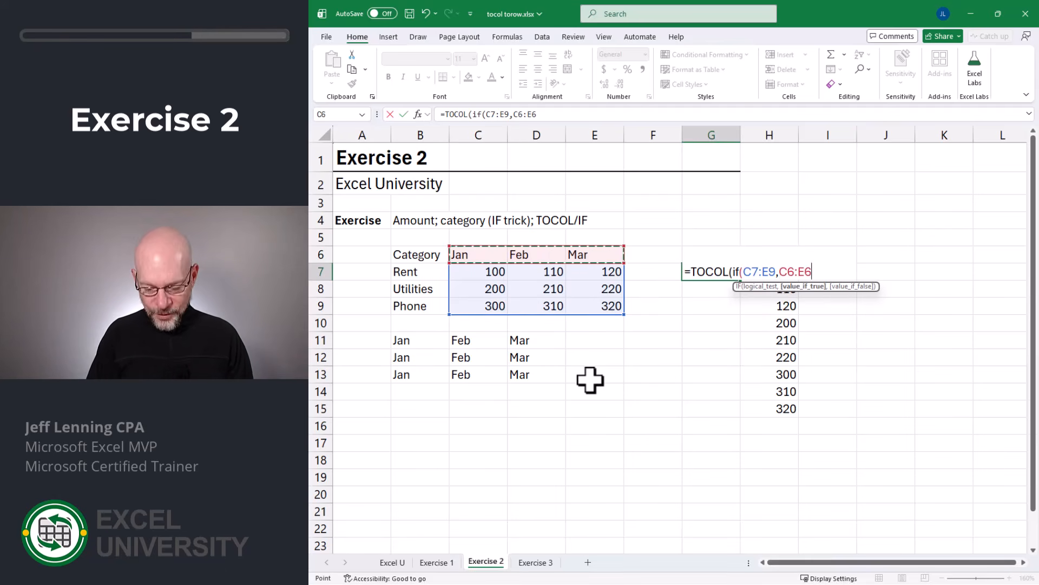
type(")")
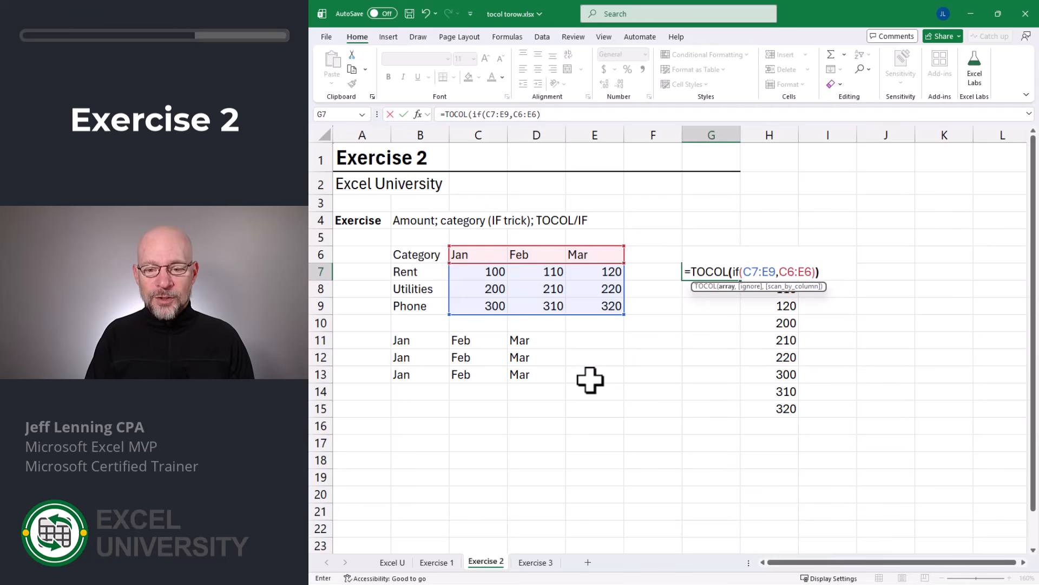
key("Return")
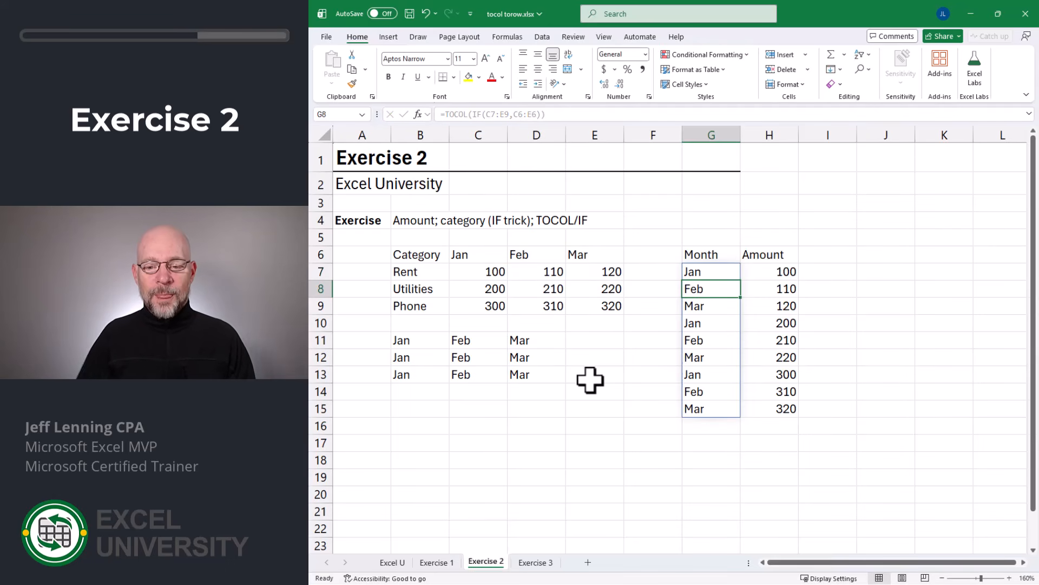
- Compare the Month and Amount lists row by row with the Rent, Utilities and Phone amounts in the source table
left_click(699, 273)
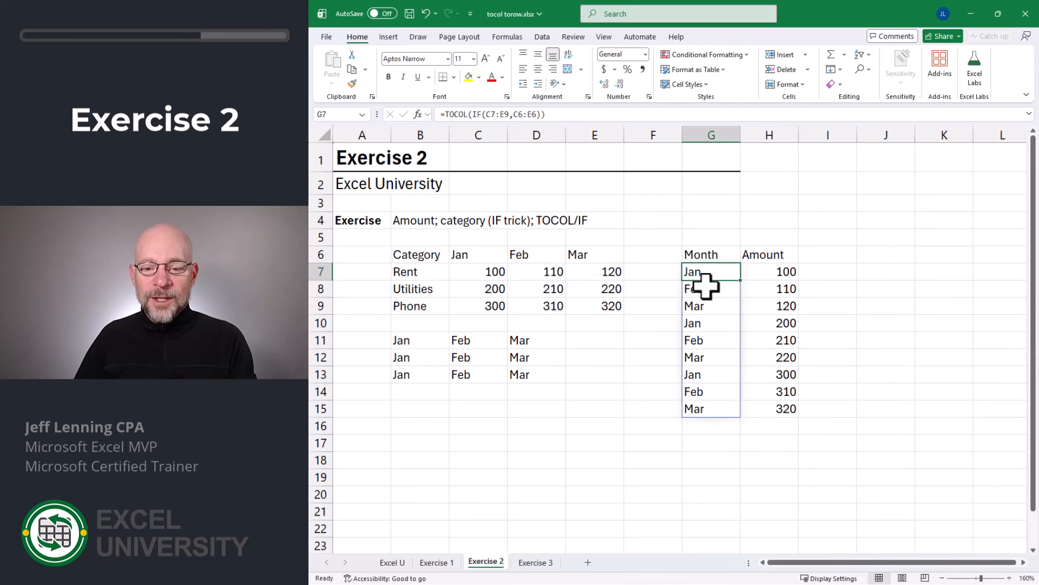
left_click(770, 272)
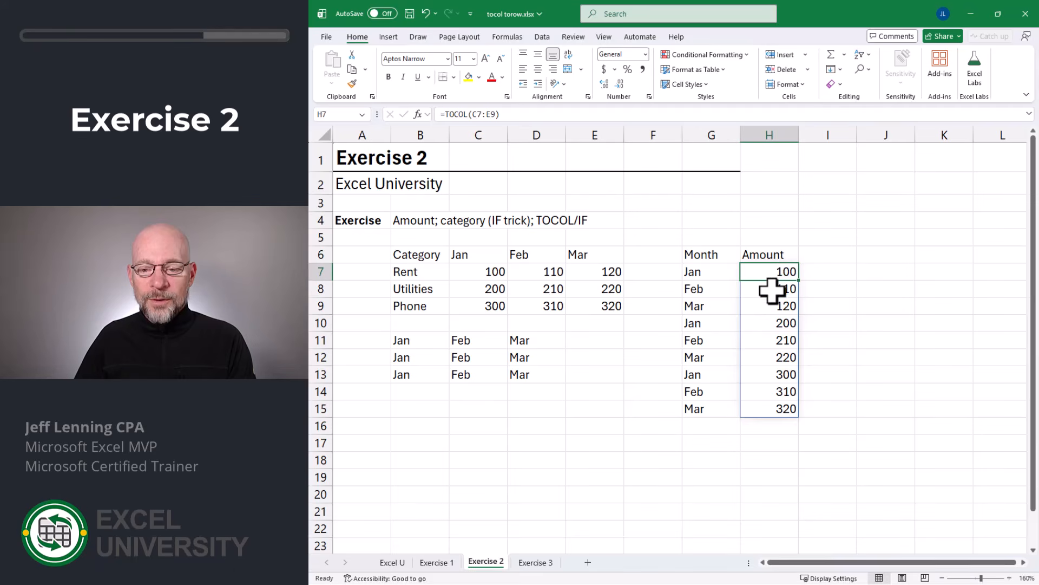
left_click(493, 272)
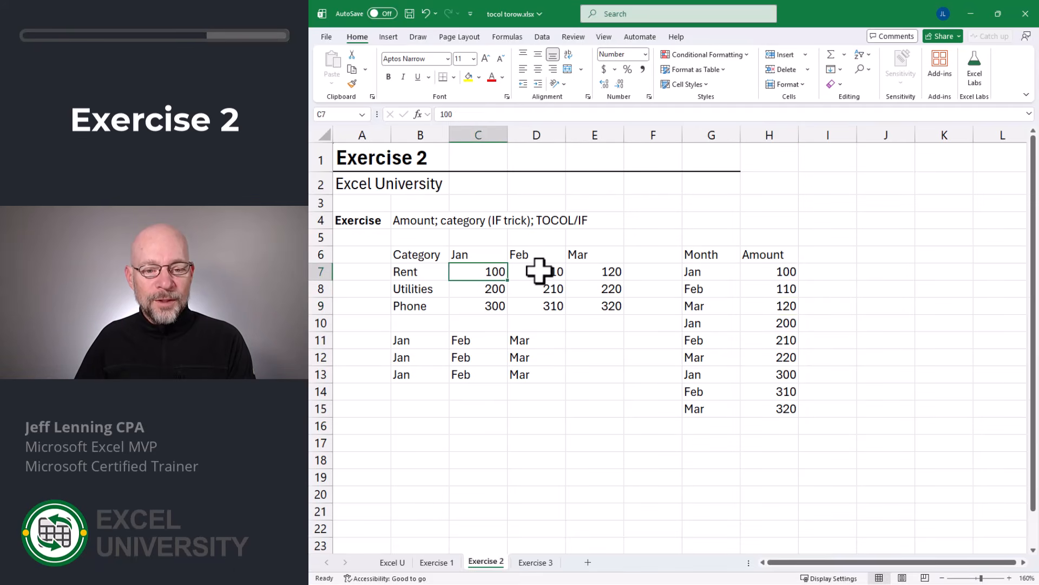
left_click(539, 271)
left_click(607, 272)
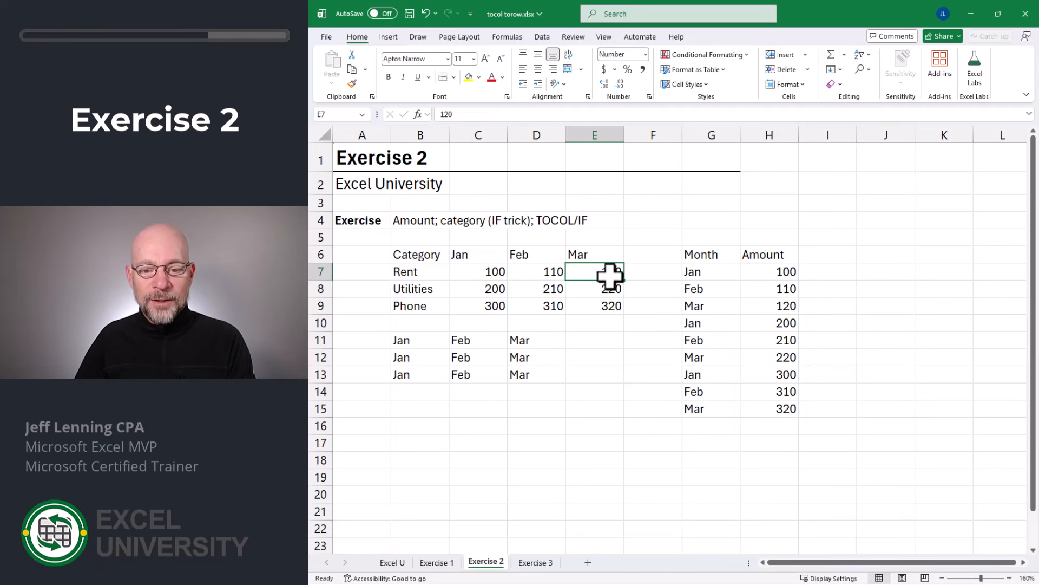
left_click(698, 322)
left_click(700, 340)
left_click(709, 357)
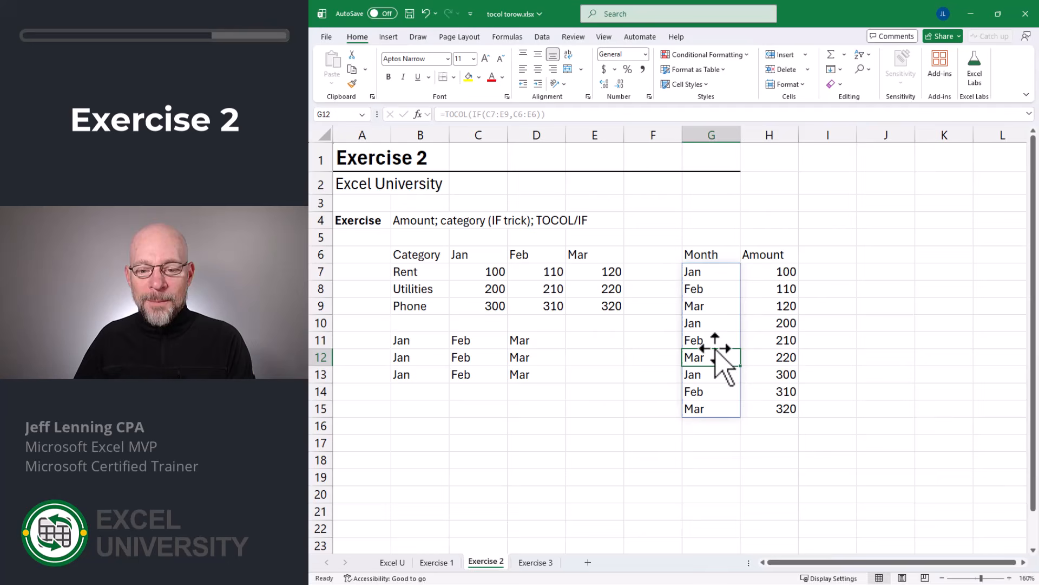
left_click(786, 325)
left_click(788, 340)
left_click(789, 358)
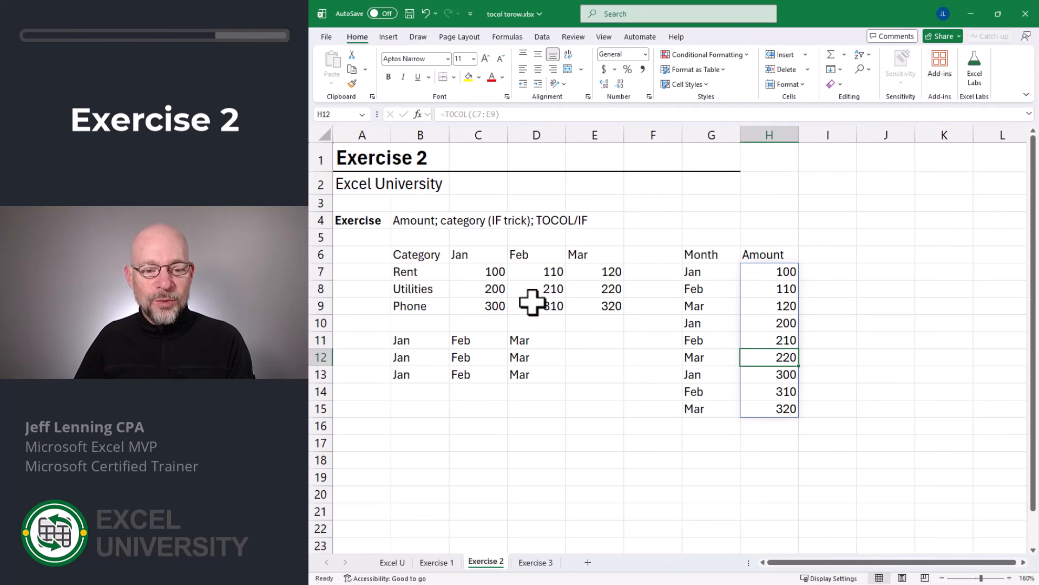
left_click(485, 287)
left_click(538, 287)
left_click(602, 287)
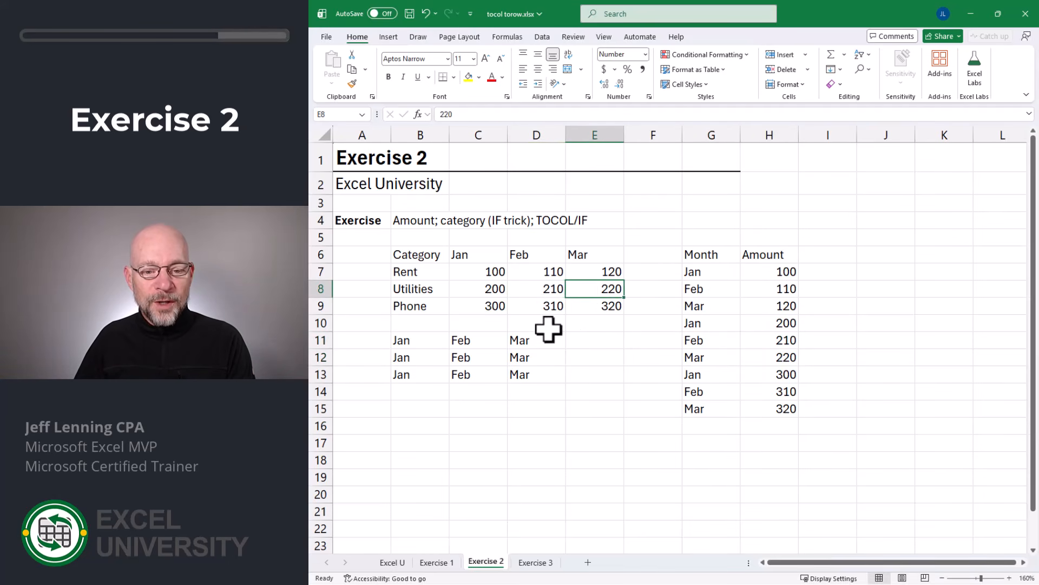
left_click_drag(779, 374, 779, 409)
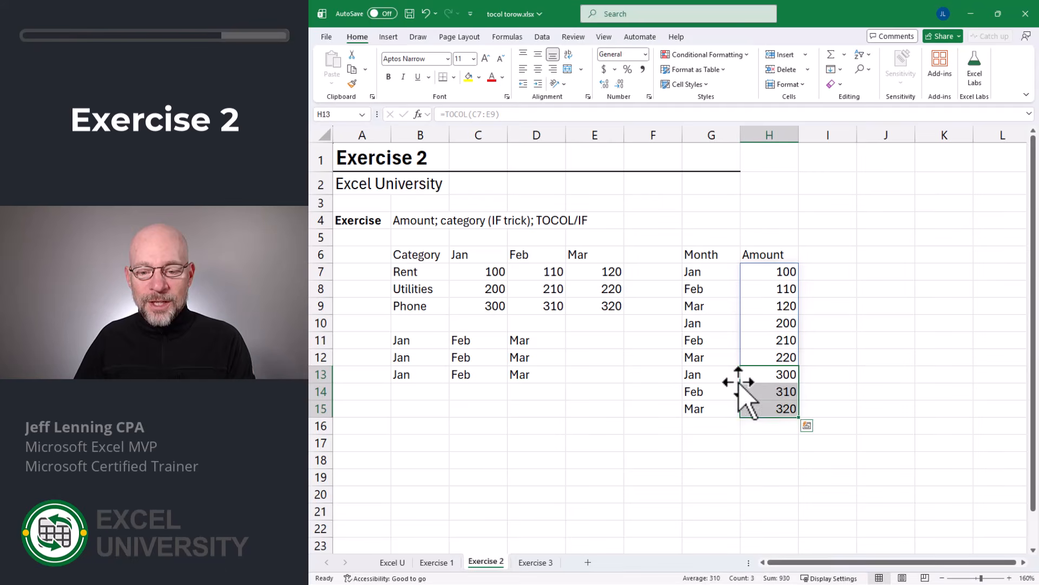
left_click_drag(725, 374, 722, 409)
left_click(717, 273)
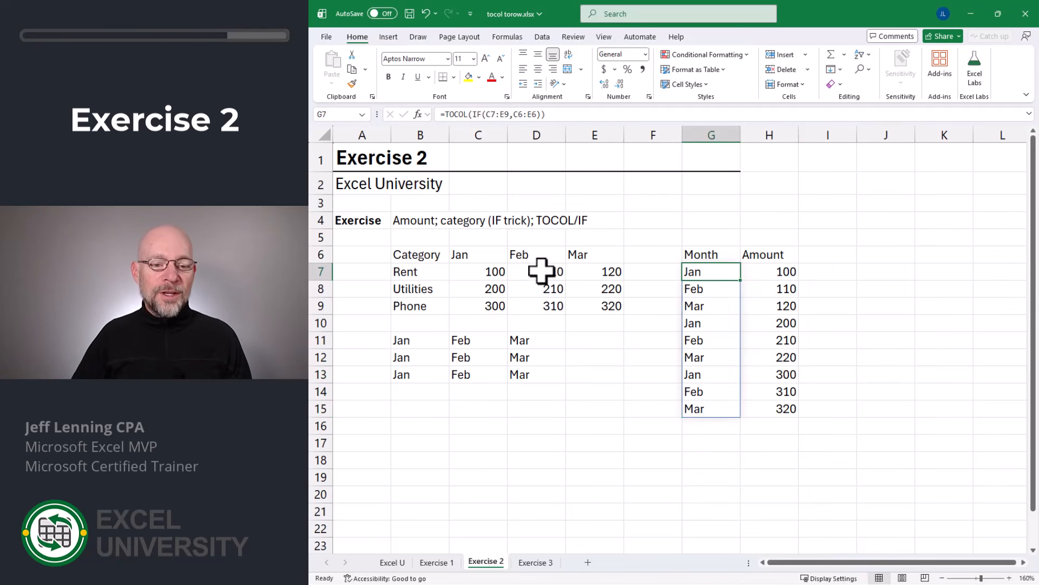
- Set the January Rent amount in C7 to 0 to test the month formulas
left_click(493, 271)
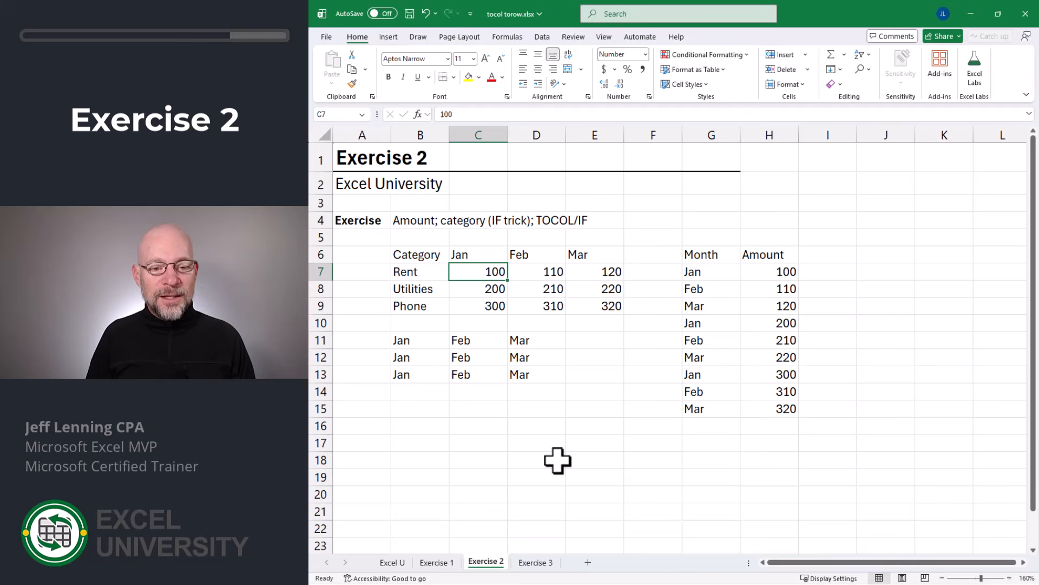
type("0")
key("Return")
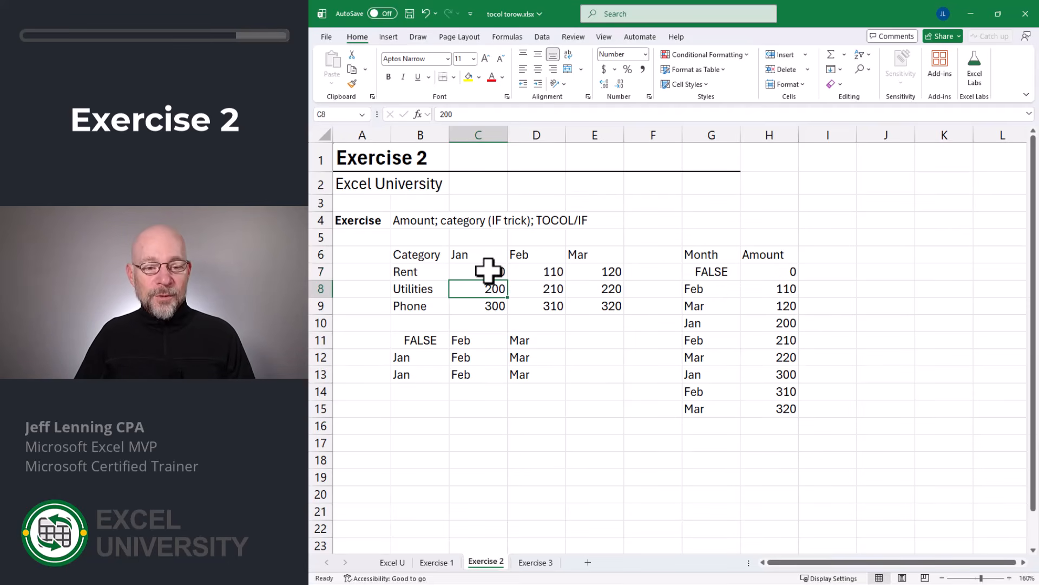
- Change the Month formula in G7 to =TOCOL(IF(C7:E9<>"",C6:E6)) so zero amounts still return a month
left_click(702, 274)
key("F2")
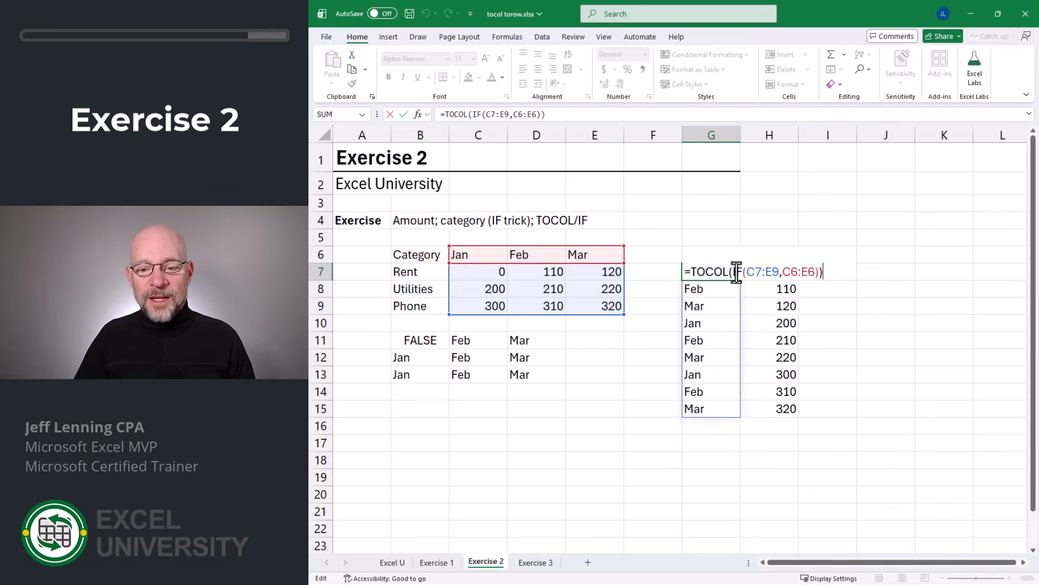
key("Left")
key("Left")
key("Left")
key("Left")
key("Left")
key("Left")
key("Left")
key("Left")
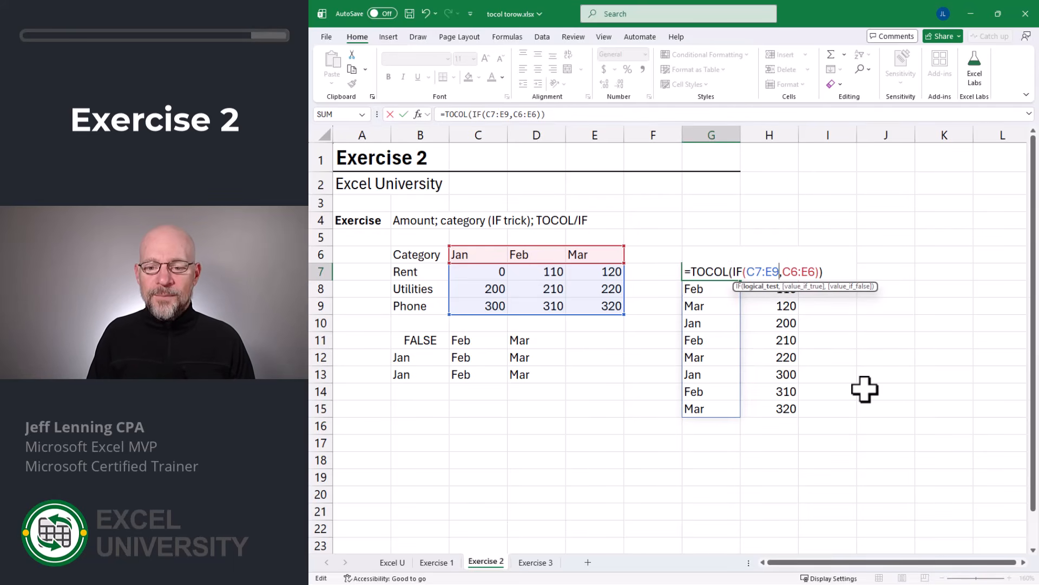
type("<>")
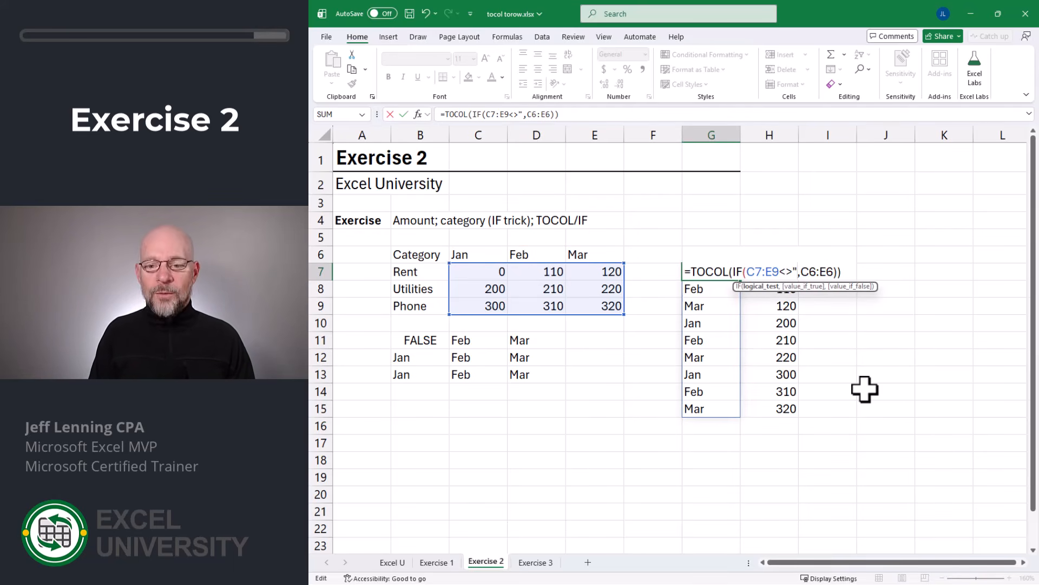
type("\"\"")
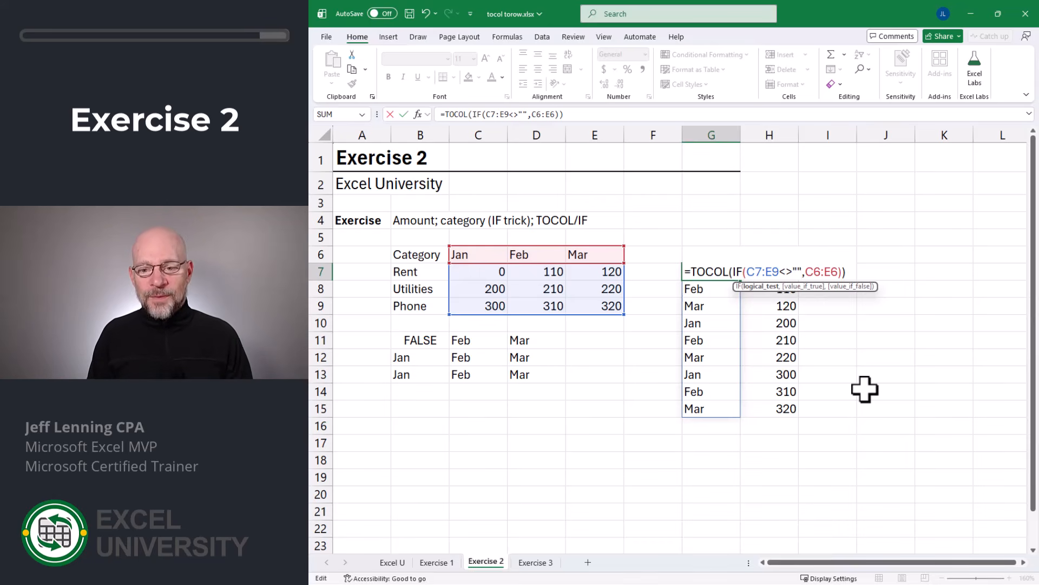
key("Return")
left_click(719, 271)
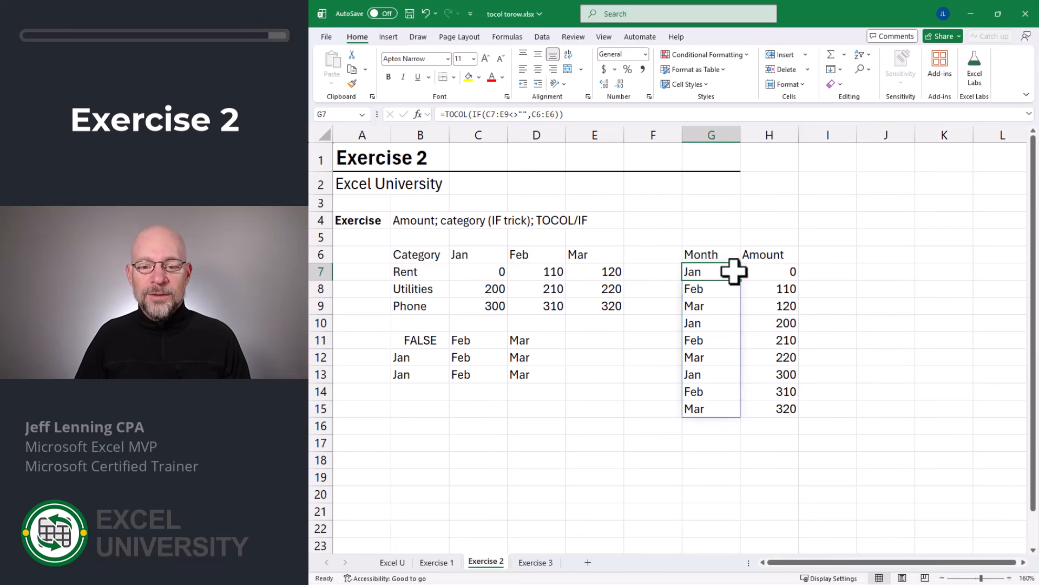
- Set the January Rent amount in C7 back to 100
key("Left")
key("Left")
key("Left")
key("Left")
type("10")
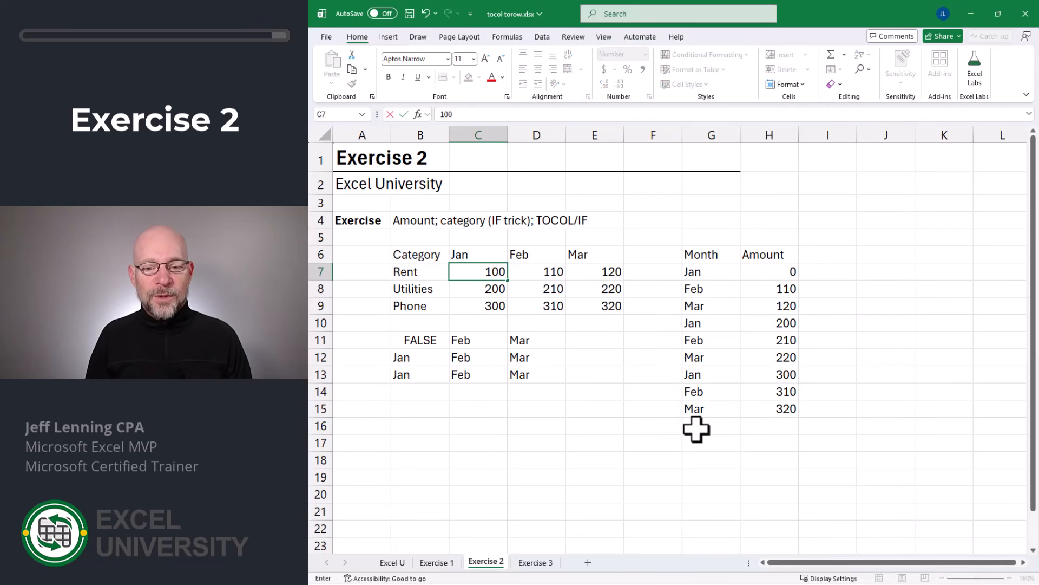
key("Return")
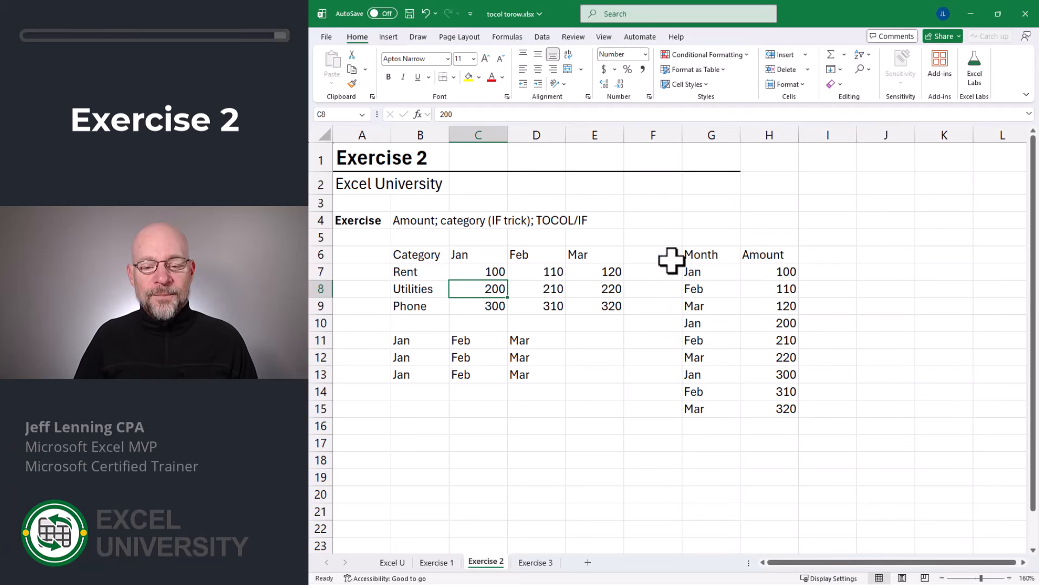
- Compare the Month and Amount headers with the source table and its category labels
left_click(703, 255)
left_click(760, 255)
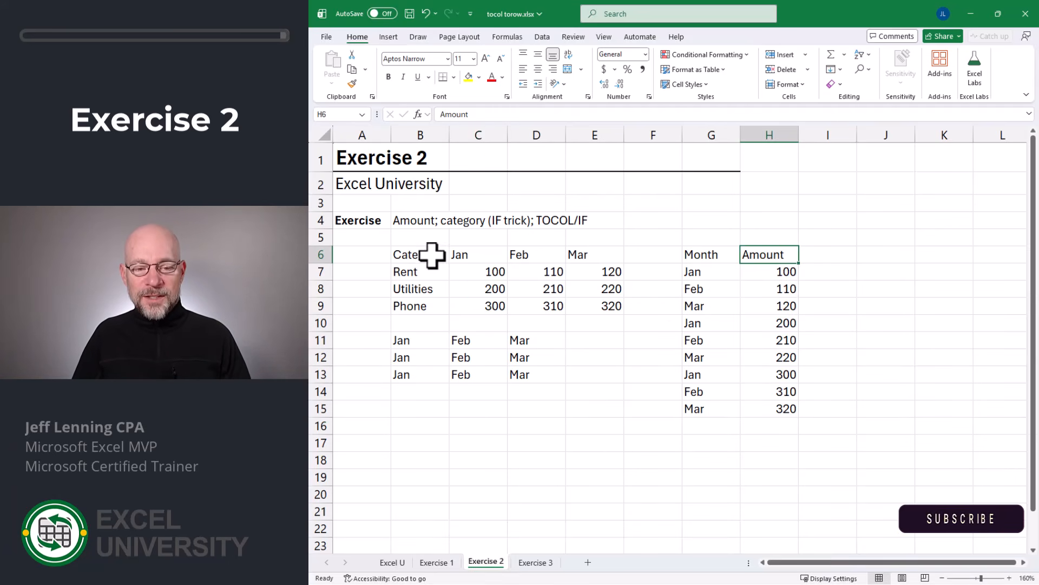
left_click_drag(432, 255, 607, 304)
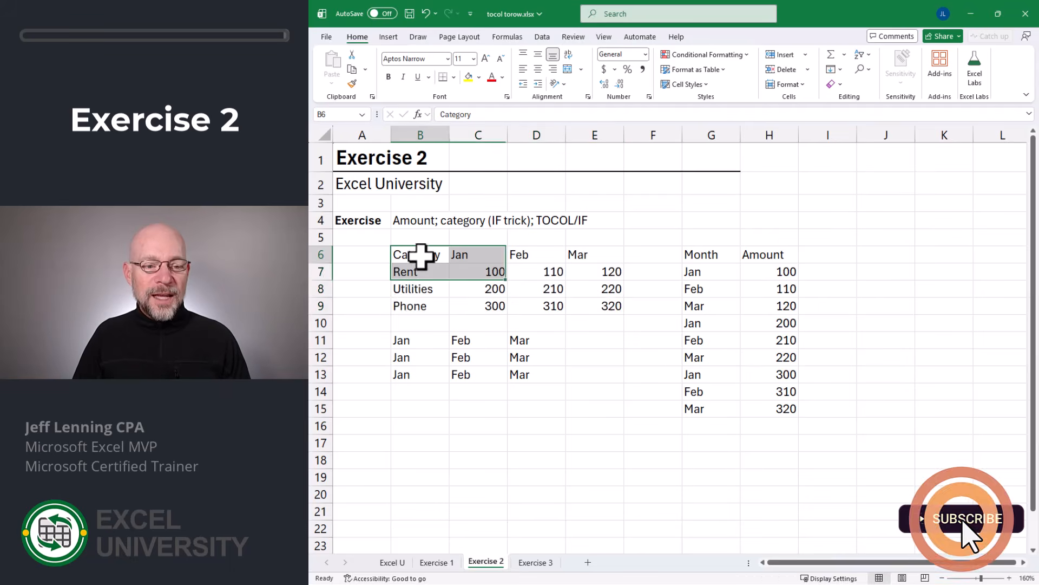
left_click_drag(420, 258, 417, 306)
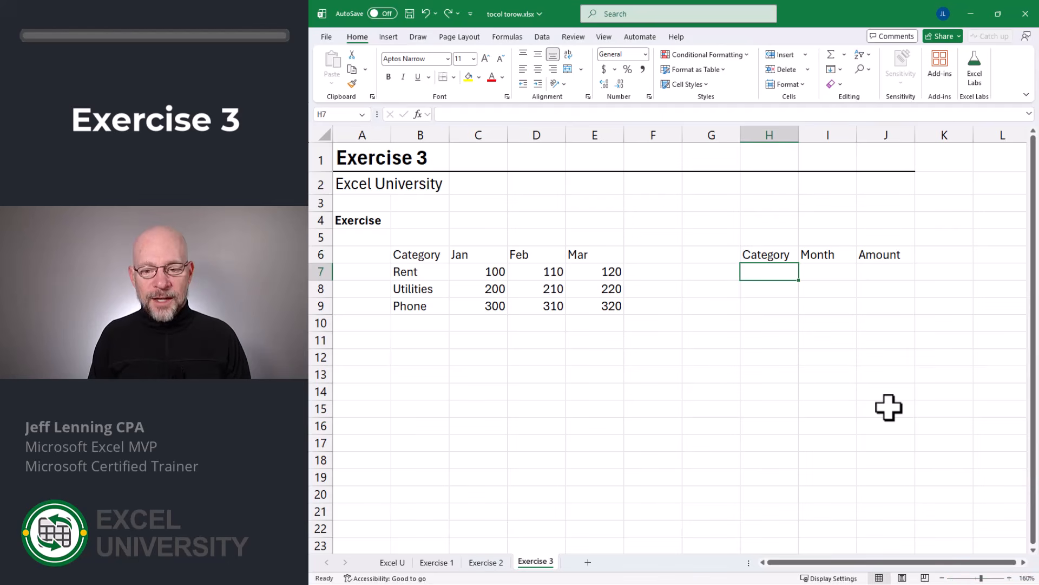
- On the Exercise 3 sheet, enter =TOCOL(IF(C7:E9,B7:B9)) in H7 to list a category for each amount
type("=toco")
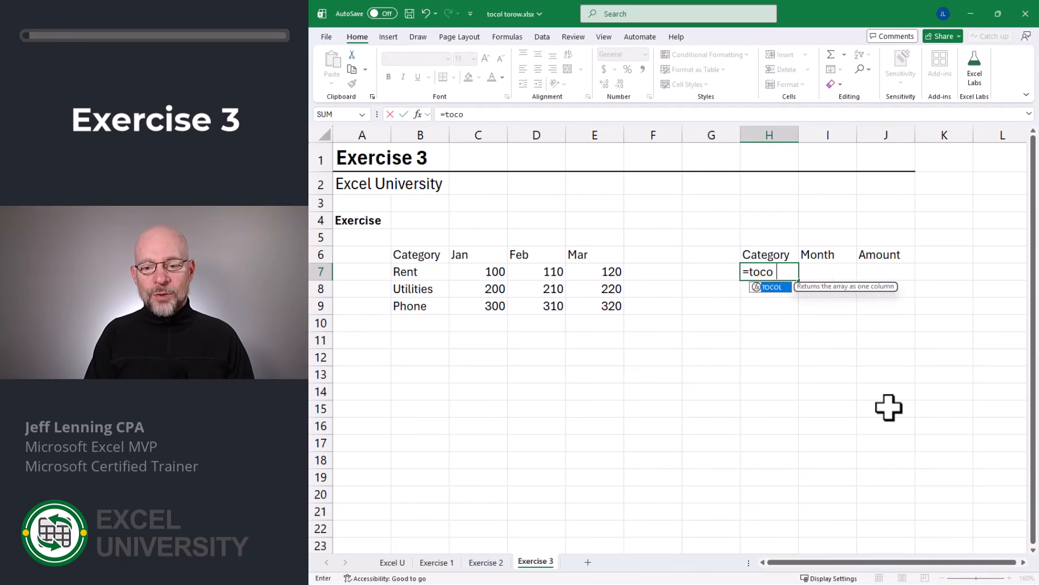
key("Tab")
type("if(")
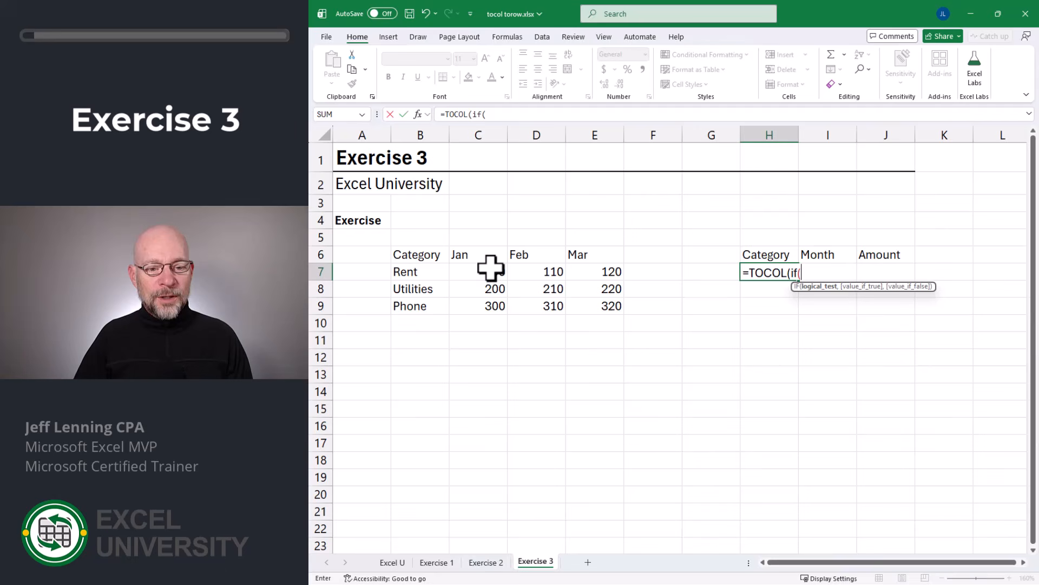
left_click_drag(490, 267, 596, 302)
type(",")
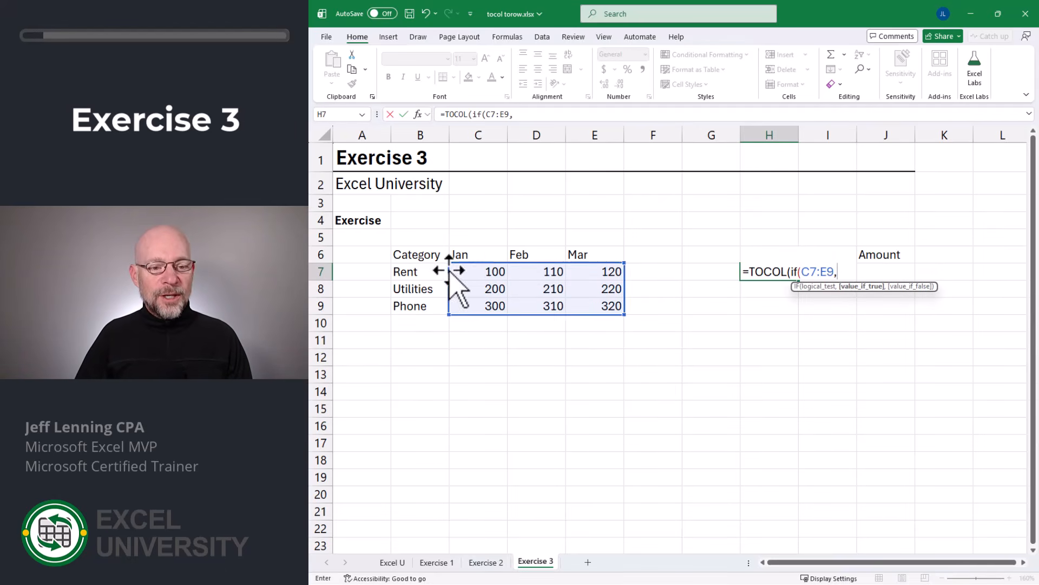
left_click_drag(424, 269, 426, 305)
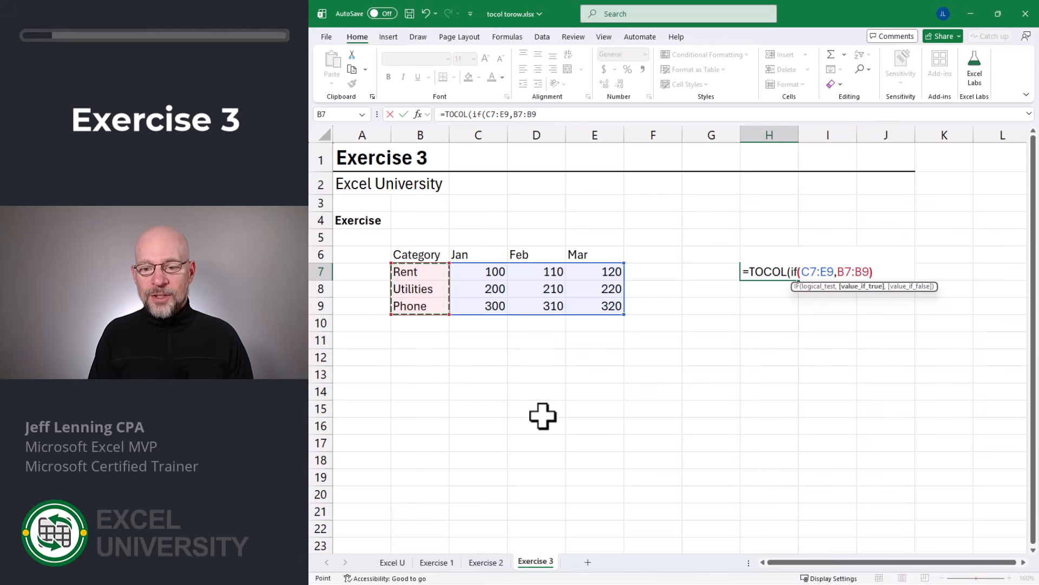
type(")")
key("Return")
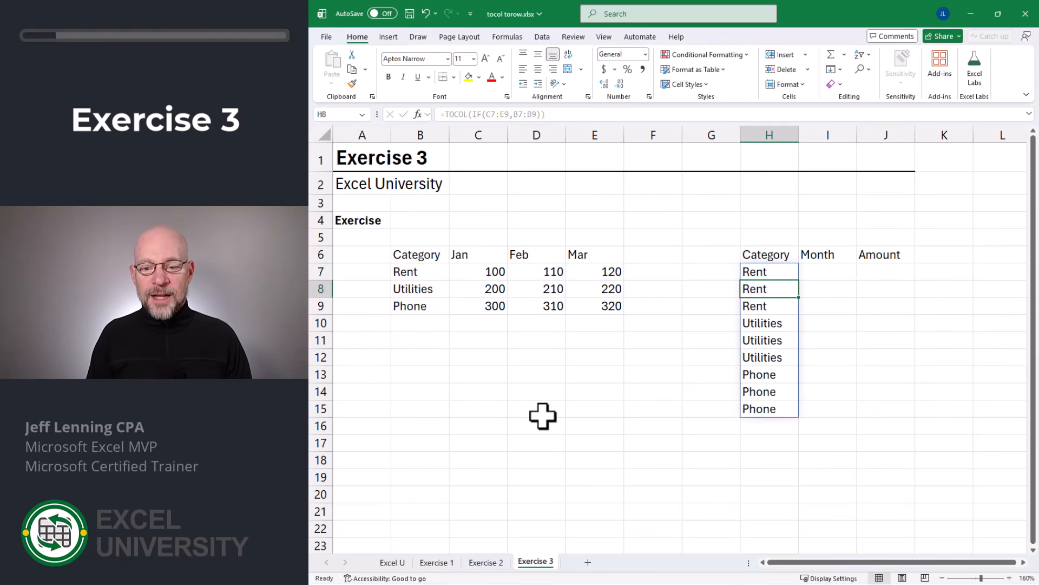
- Enter =TOCOL(IF(C7:E9,C6:E6)) in I7 under Month to list a month for each amount
key("Up")
key("Right")
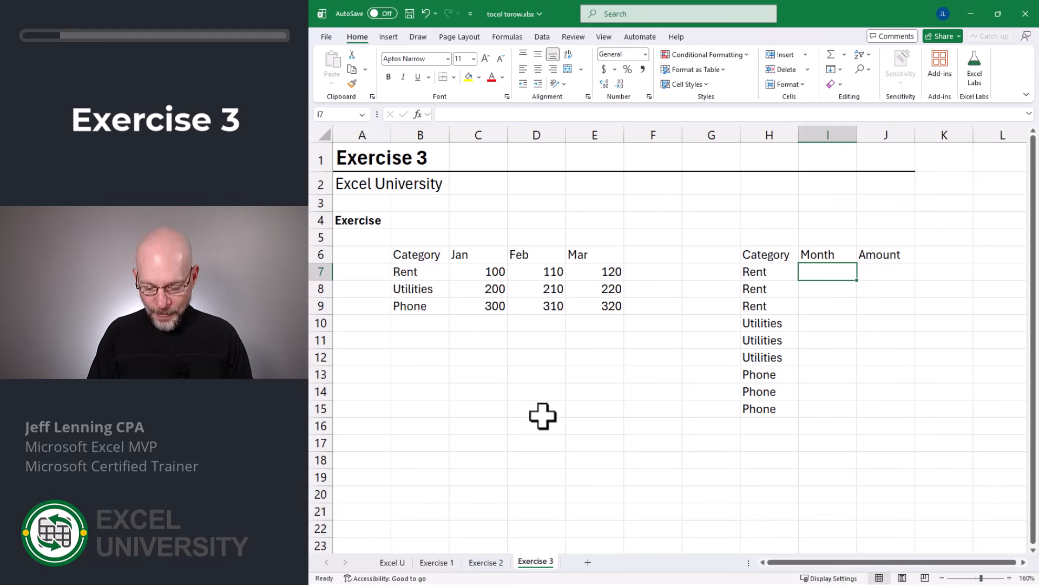
type("=tocol")
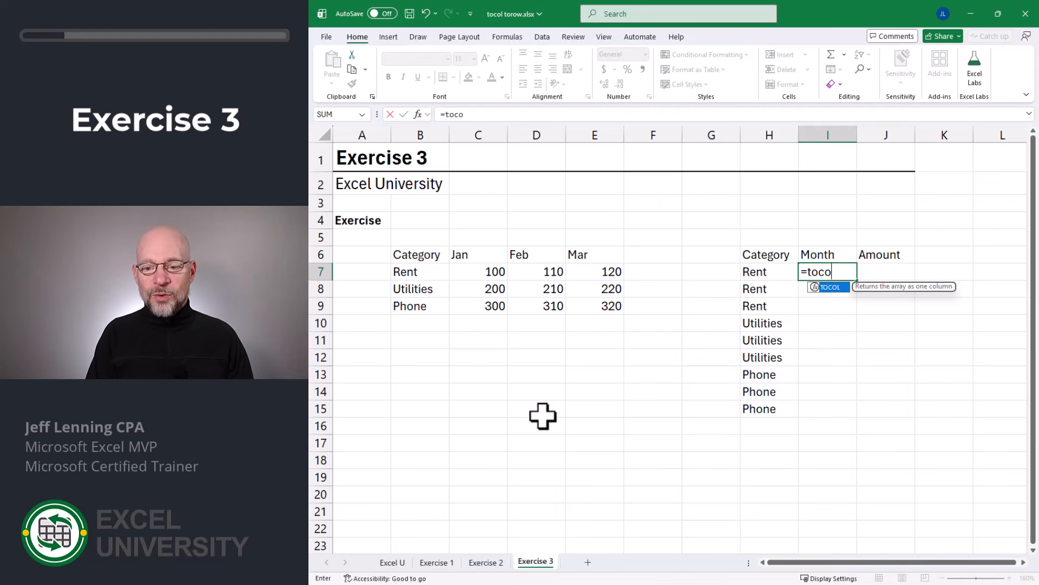
key("Tab")
type("if")
key("Tab")
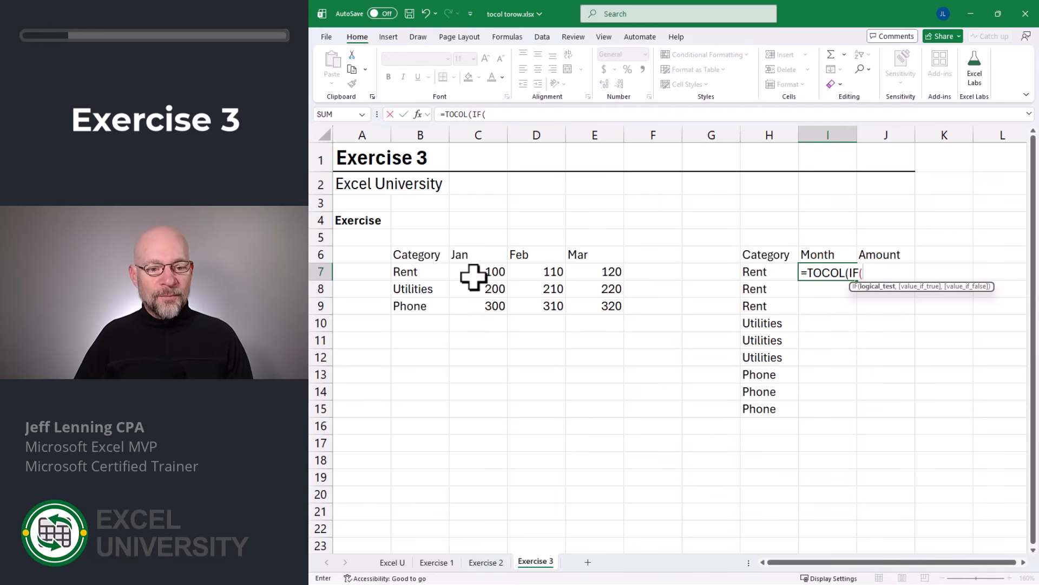
left_click_drag(474, 275, 593, 306)
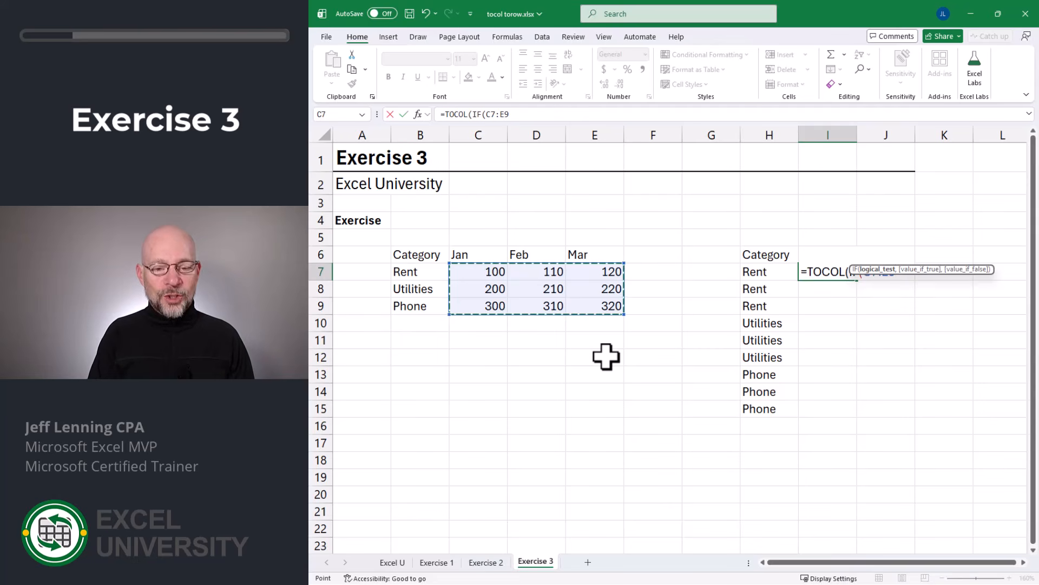
type(",")
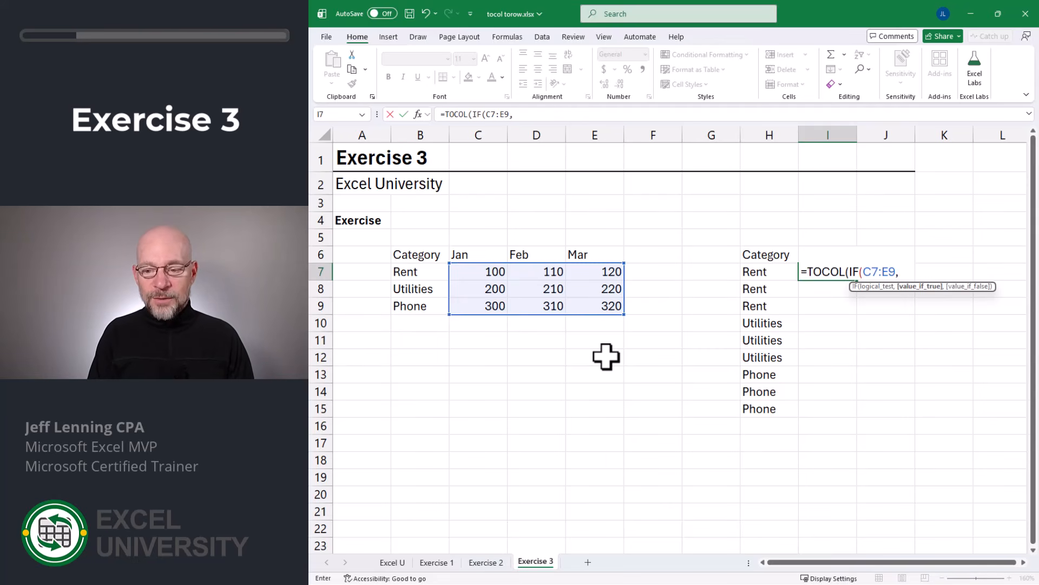
left_click_drag(470, 253, 582, 250)
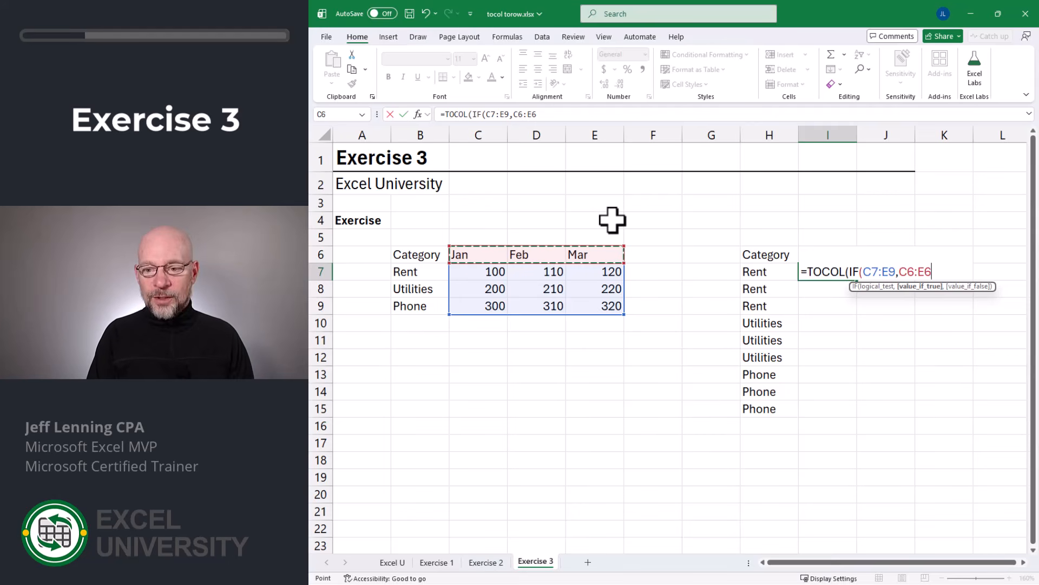
type(")")
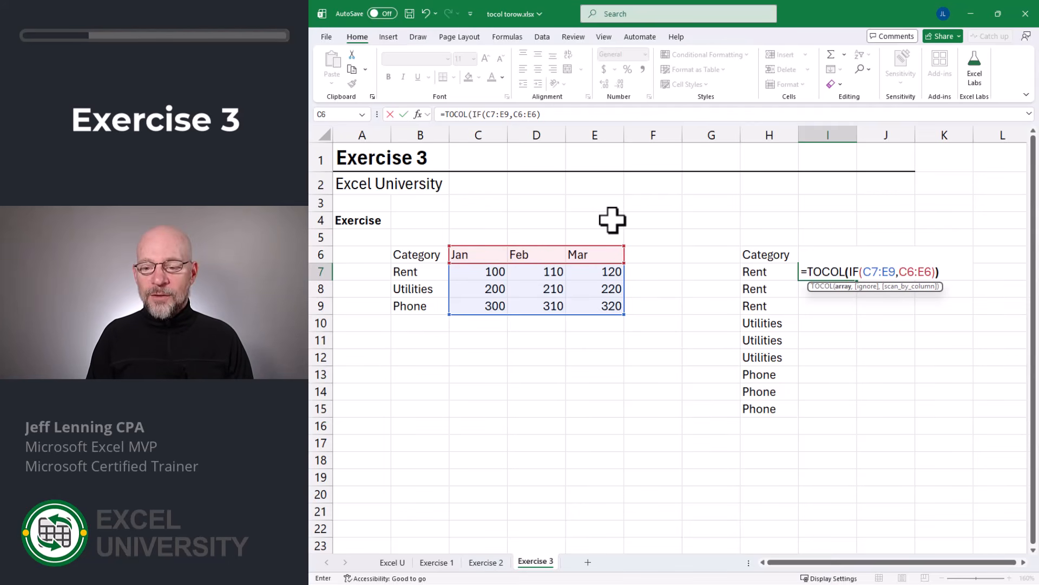
key("Return")
- Enter =TOCOL(C7:E9) in J7 to flatten the table's amounts into the Amount column
key("Up")
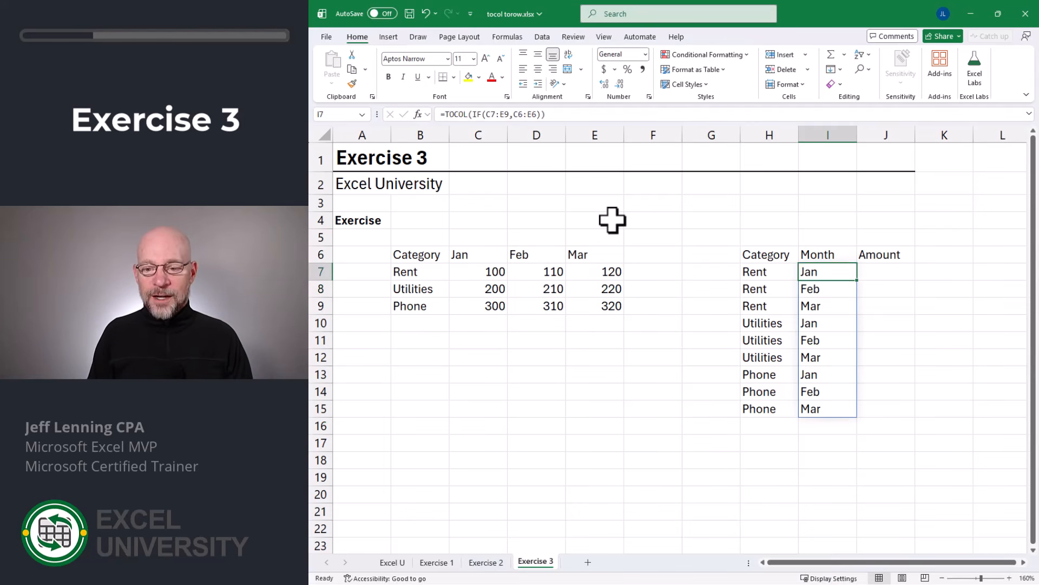
key("Right")
type("=toc")
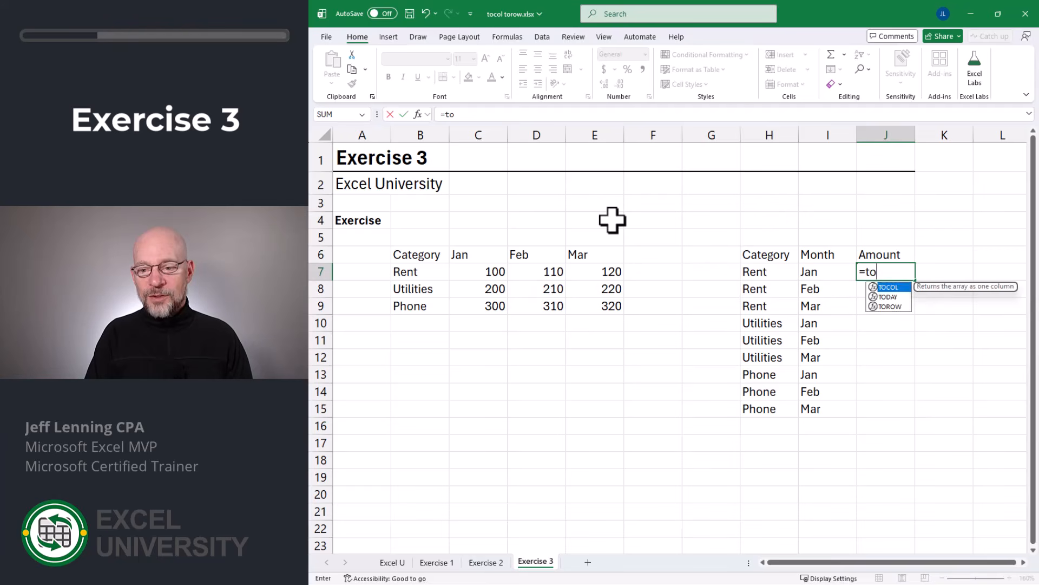
key("Tab")
left_click_drag(490, 268, 596, 302)
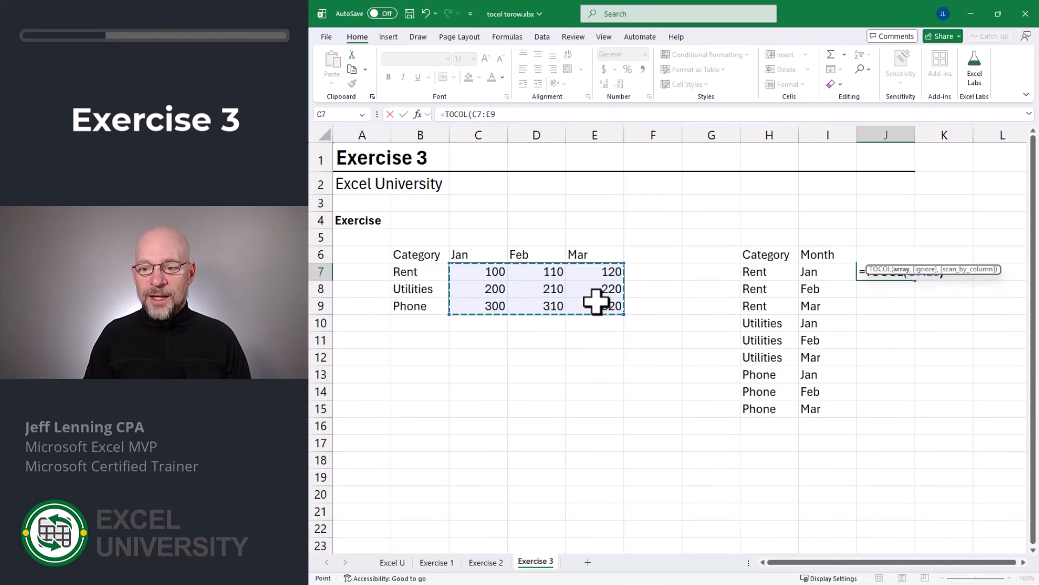
key("Return")
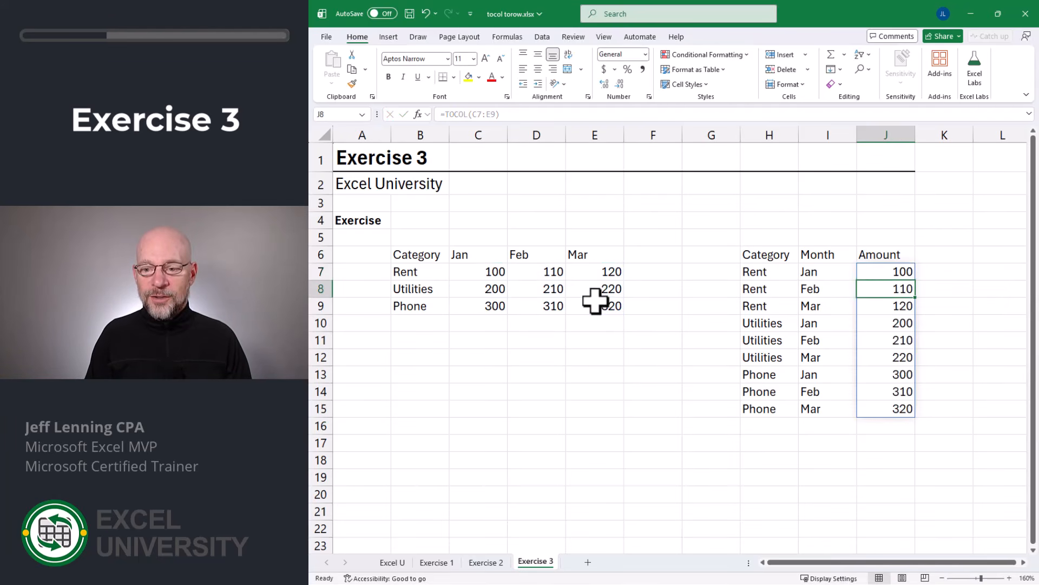
- Check the Rent rows of the flattened Category, Month and Amount list against the Rent row of the source table
left_click(760, 272)
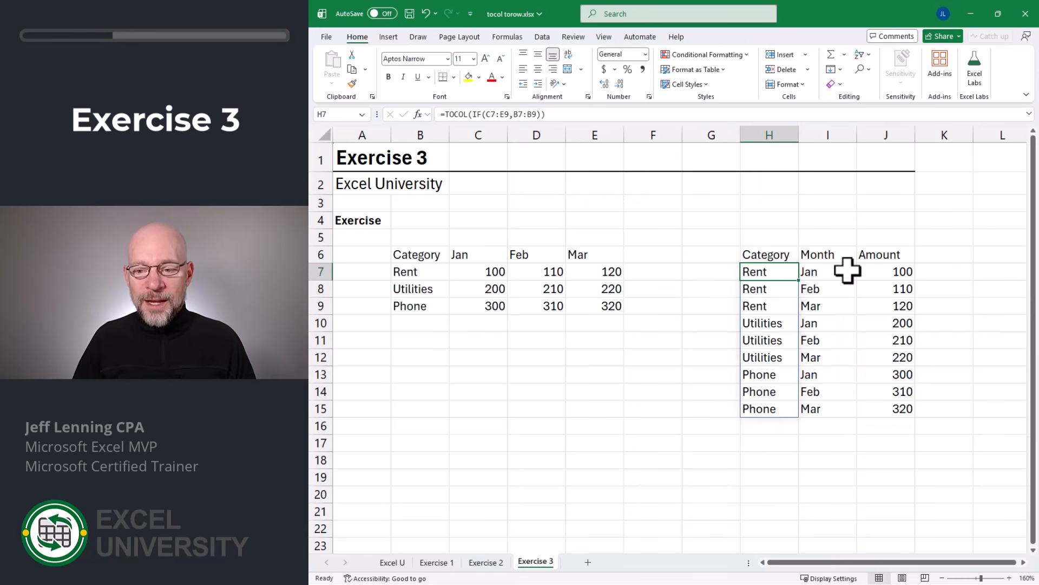
left_click(886, 272)
left_click(886, 290)
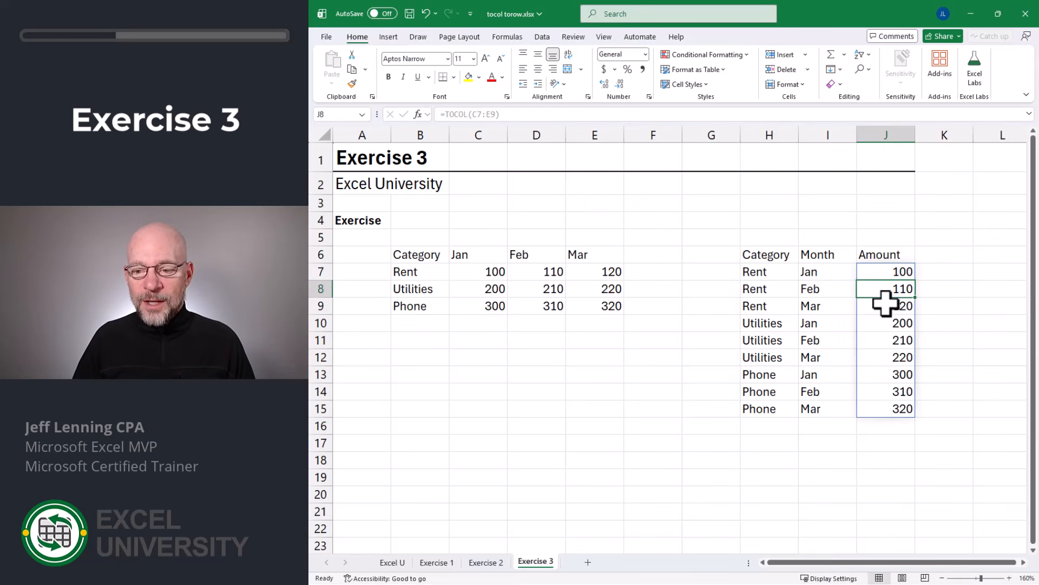
left_click(411, 272)
left_click(491, 271)
left_click(539, 271)
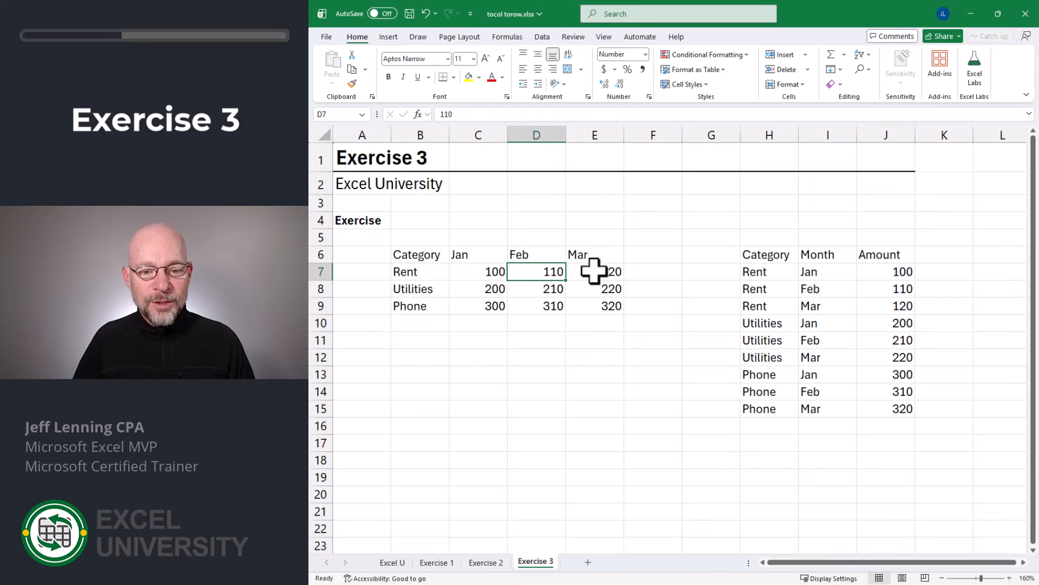
left_click(597, 271)
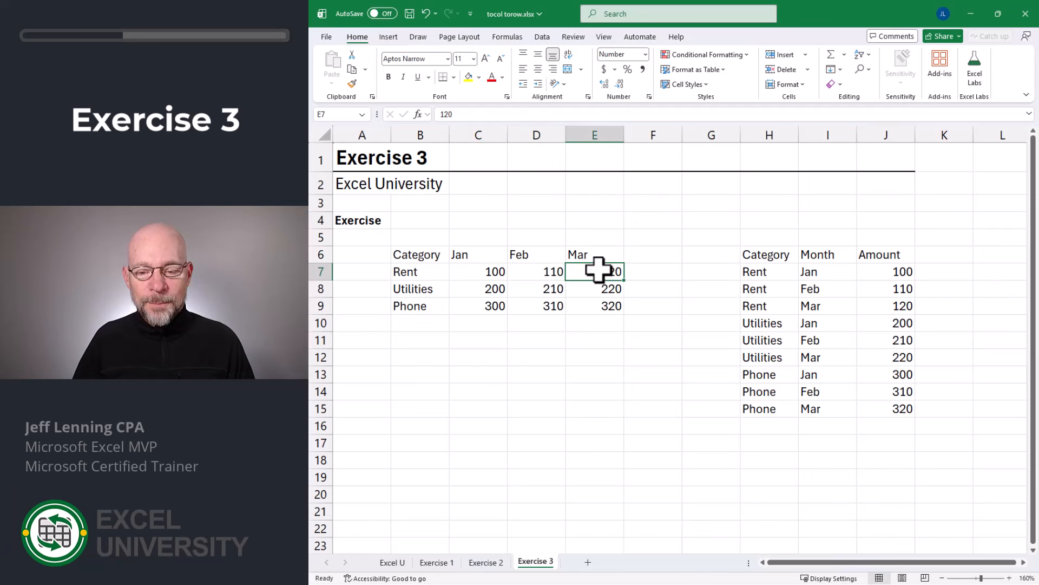
left_click(826, 273)
left_click(824, 291)
left_click(807, 305)
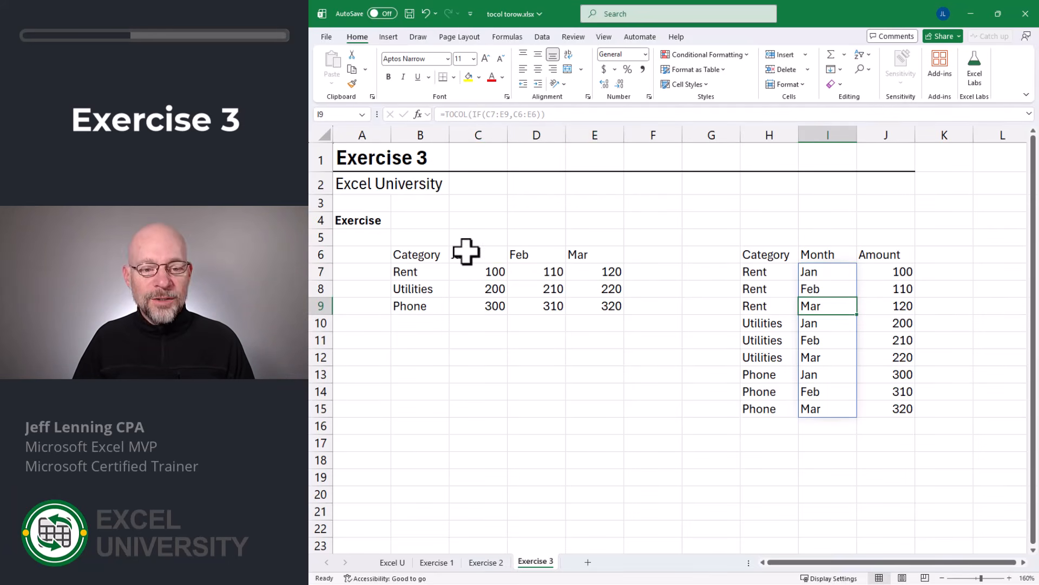
- Compare the flattened Utilities and Phone rows with their monthly amounts in the source table
left_click_drag(765, 322, 900, 359)
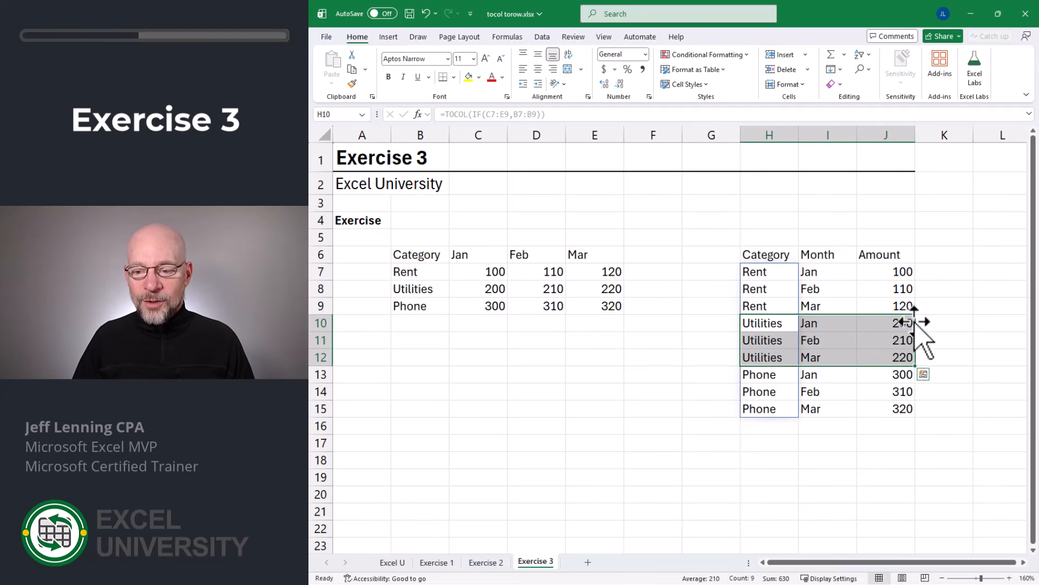
left_click(463, 285)
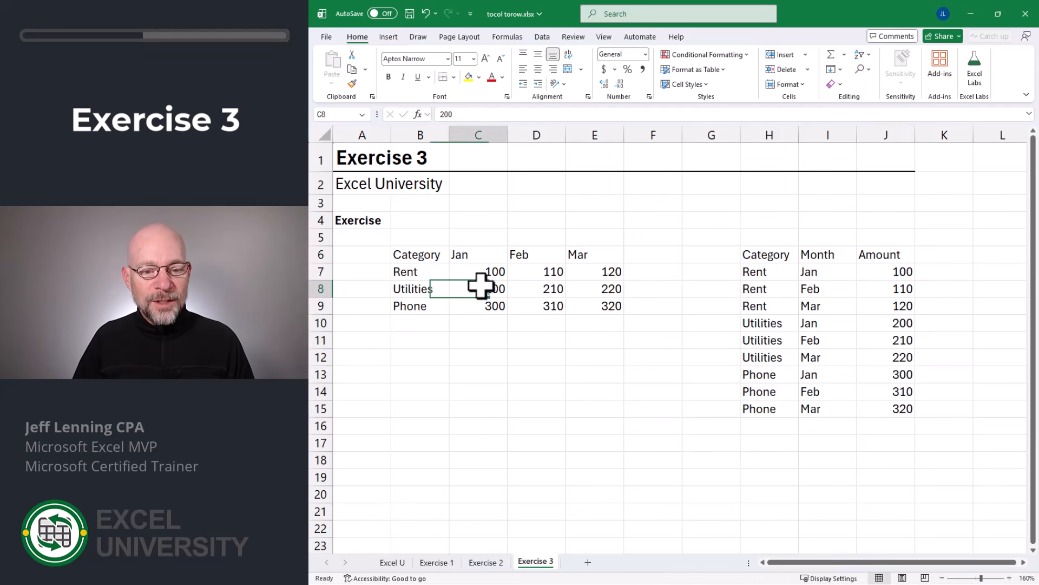
left_click_drag(481, 285, 601, 289)
left_click_drag(471, 306, 612, 308)
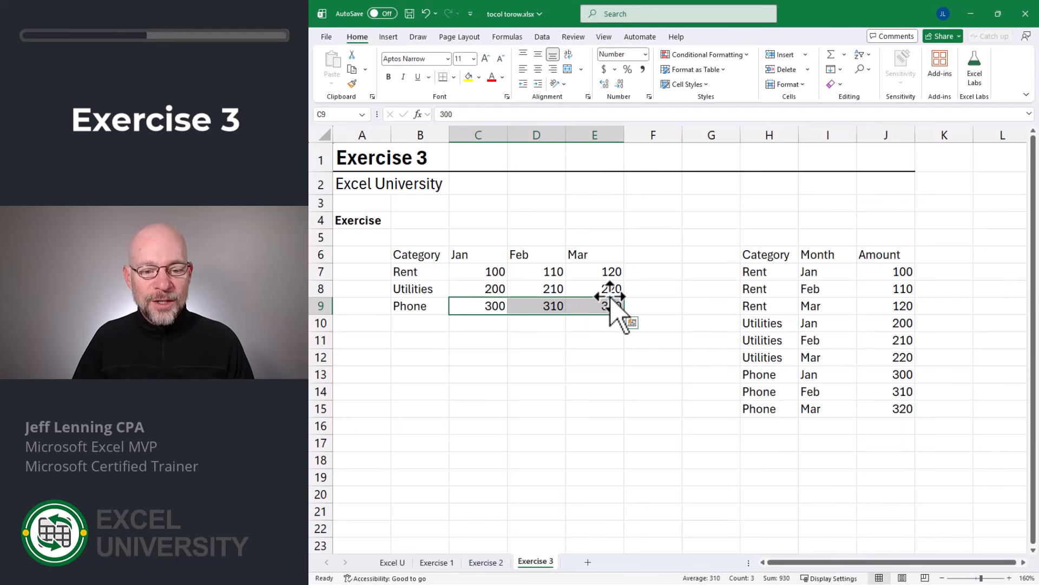
left_click_drag(772, 373, 896, 408)
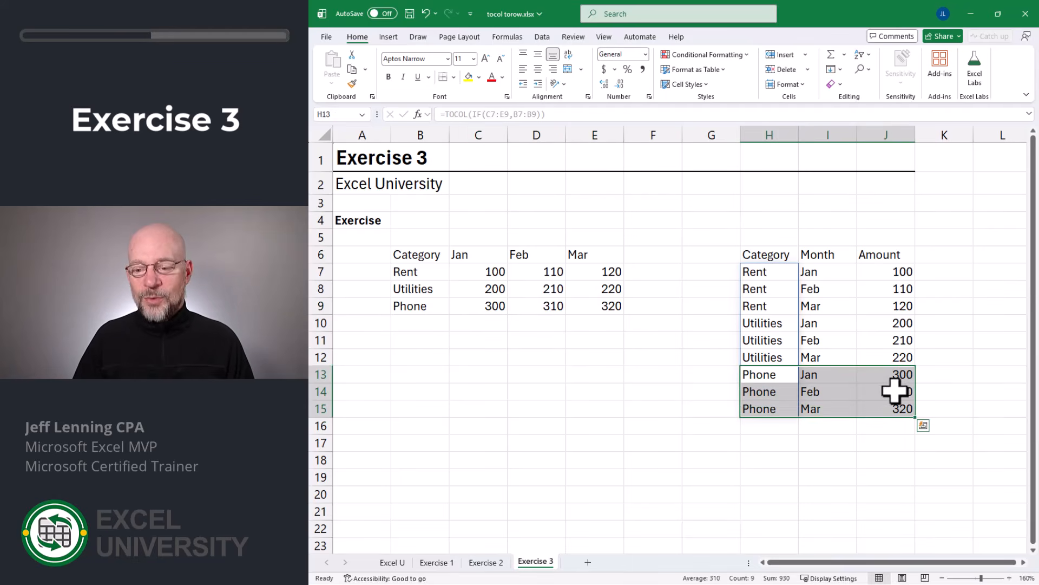
- Compare the complete flattened Category, Month and Amount list in H6:J15 with the source table in B6:E9
left_click(946, 361)
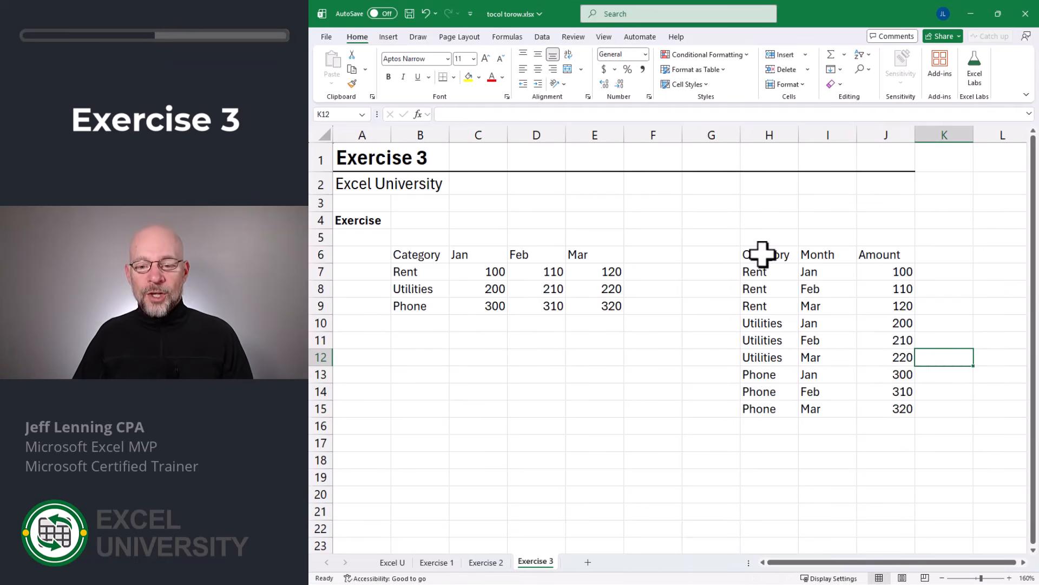
left_click_drag(762, 254, 907, 407)
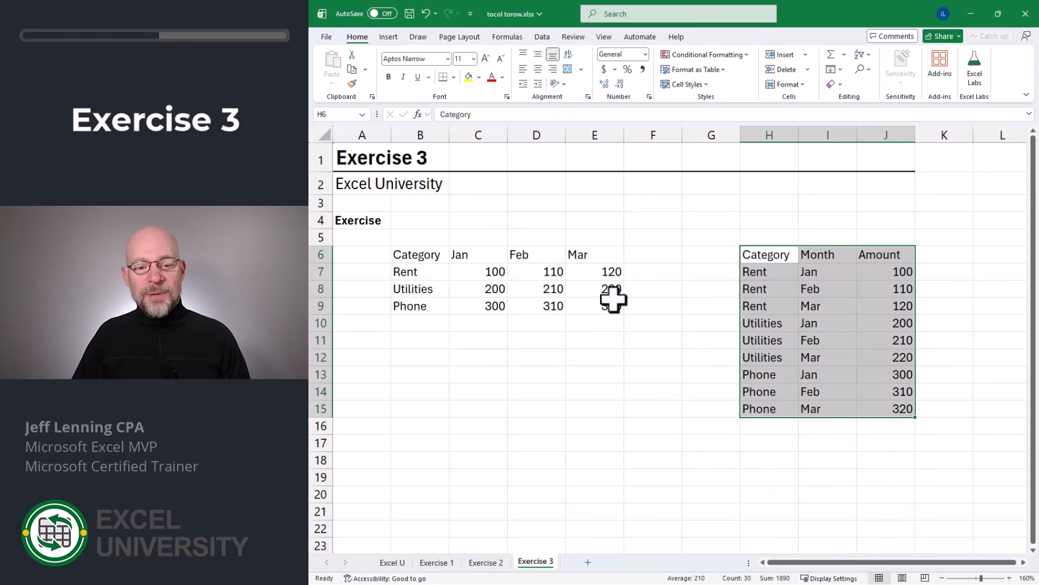
left_click_drag(418, 256, 601, 304)
left_click_drag(765, 256, 766, 307)
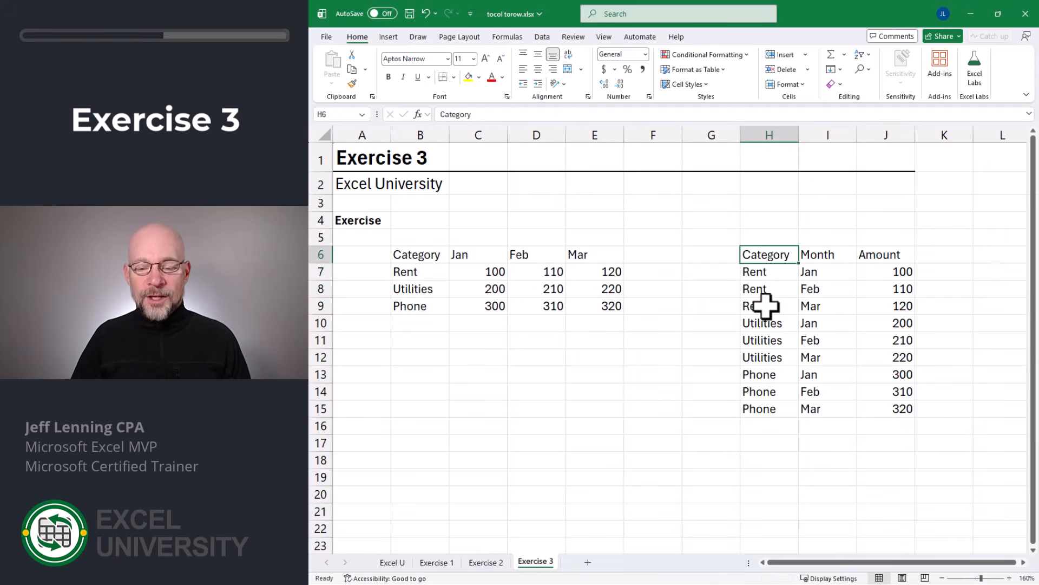
left_click_drag(772, 255, 900, 407)
left_click(778, 255)
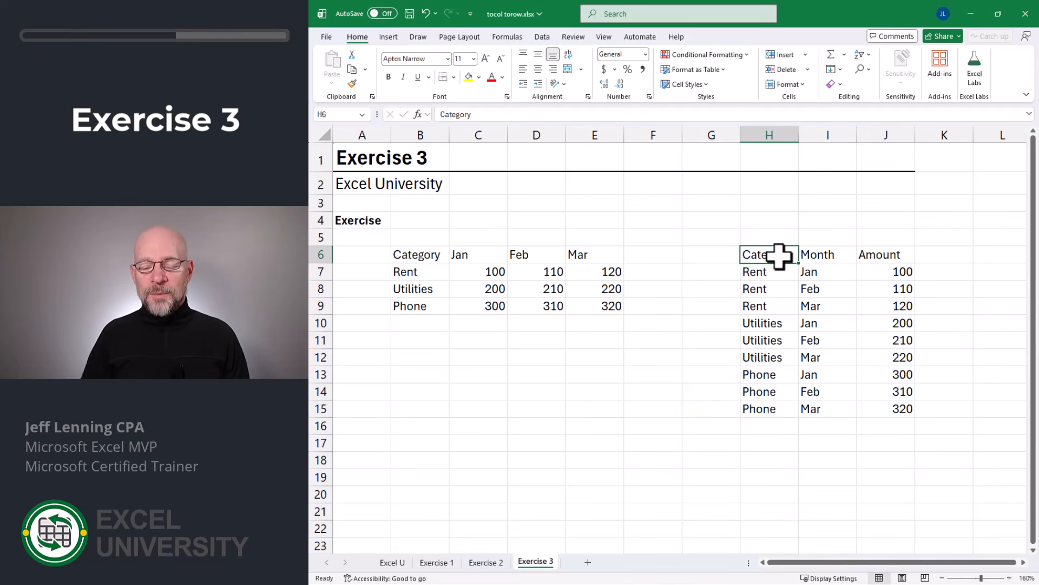
left_click_drag(769, 255, 885, 409)
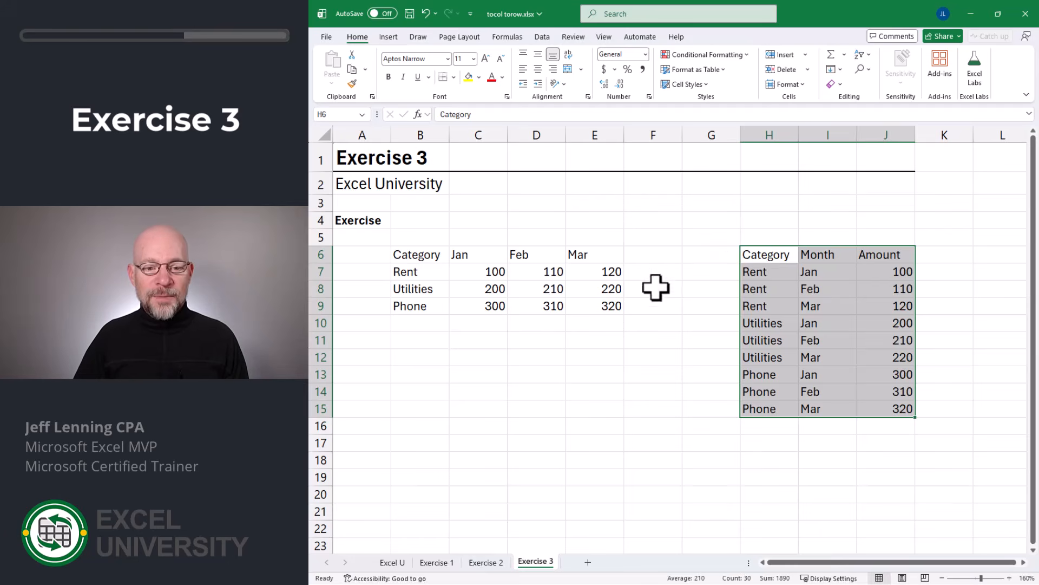
left_click_drag(414, 254, 590, 308)
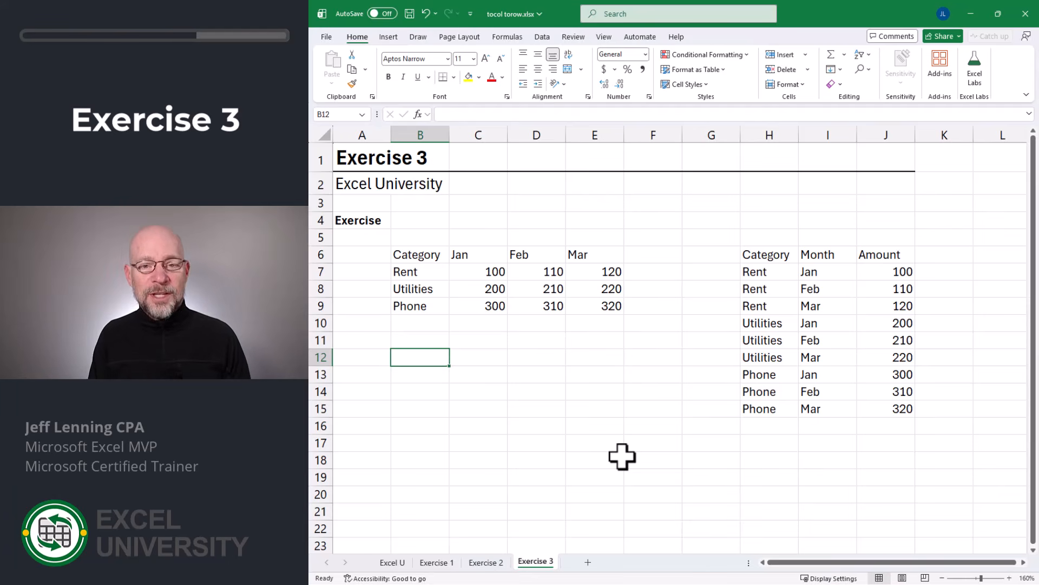
- Enter =PIVOTBY(H7#,I7#,J7#,SUM) in B12 to summarize the flattened amounts by category and month
type("=pivo")
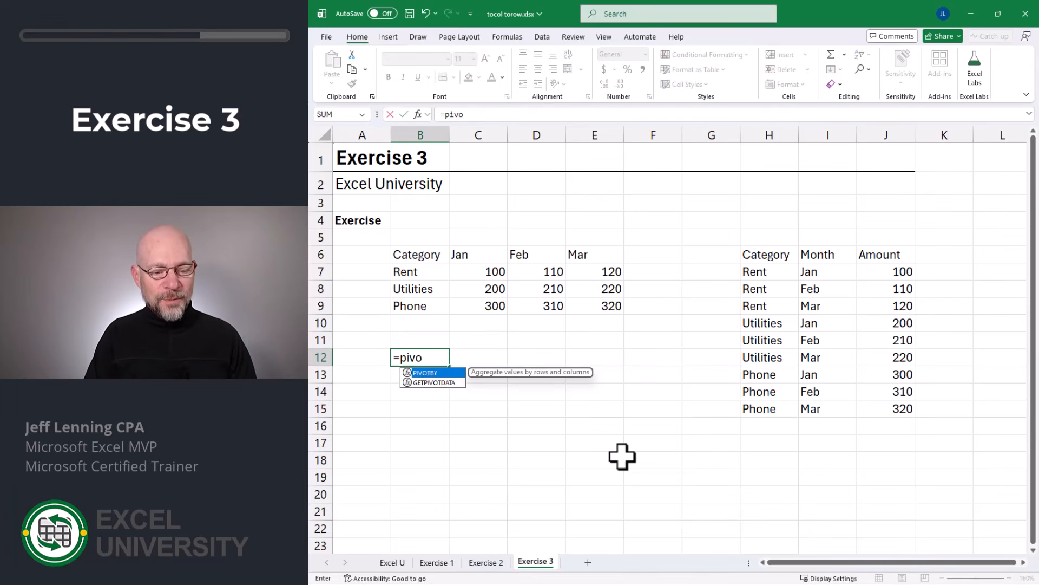
key("Tab")
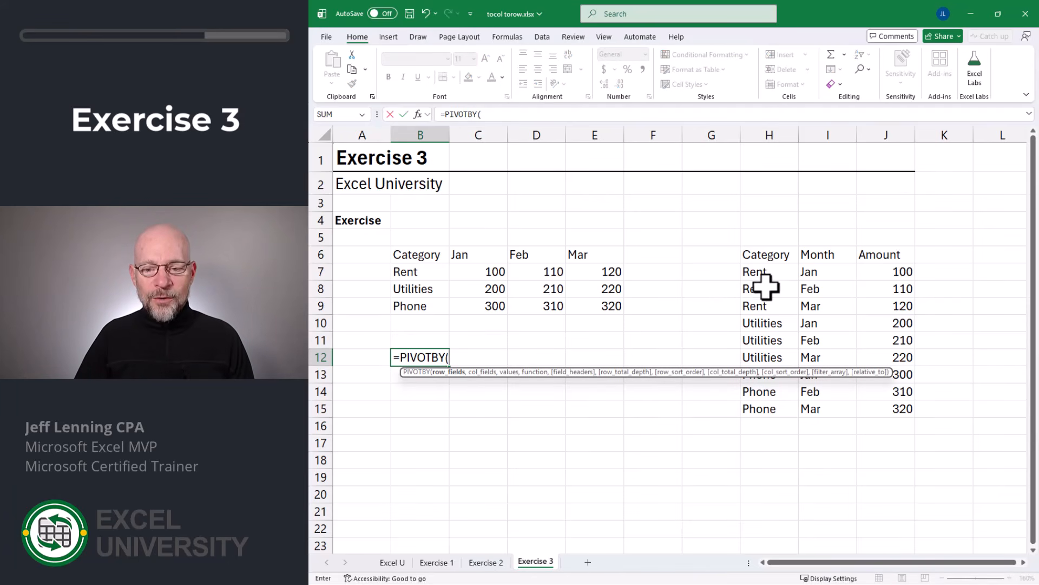
left_click_drag(764, 274, 767, 402)
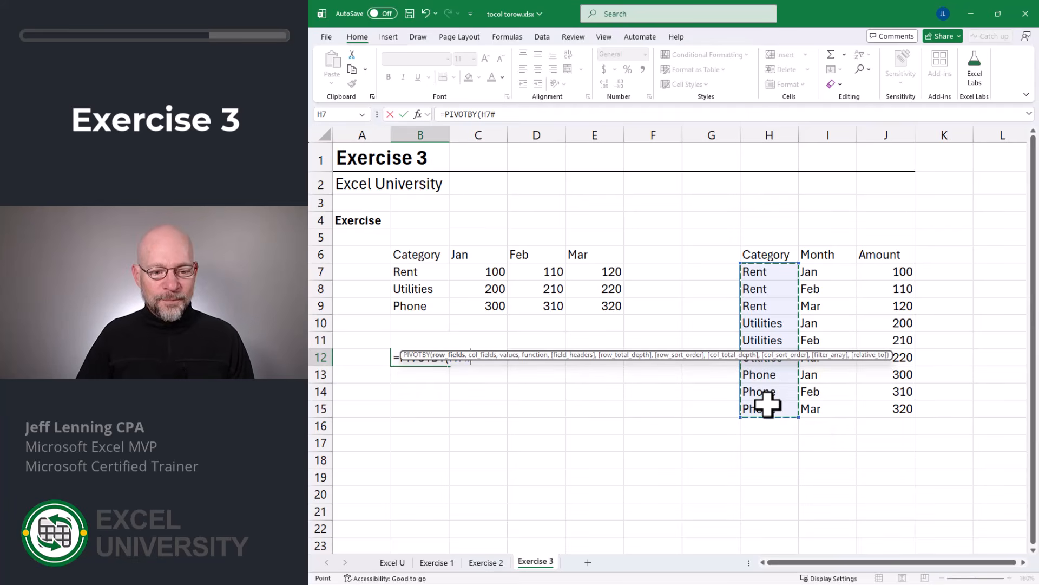
type(",")
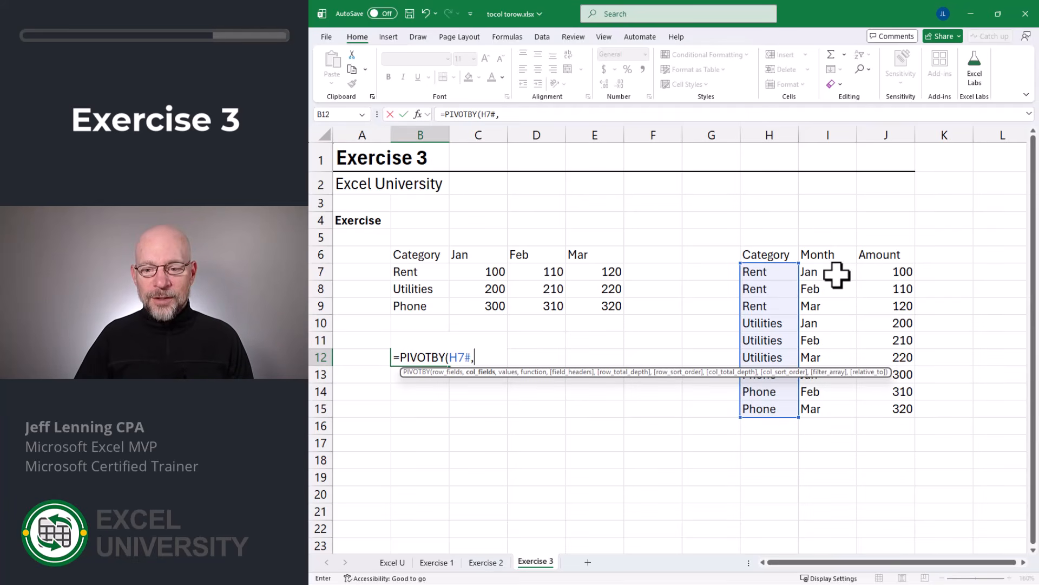
left_click_drag(835, 271, 838, 410)
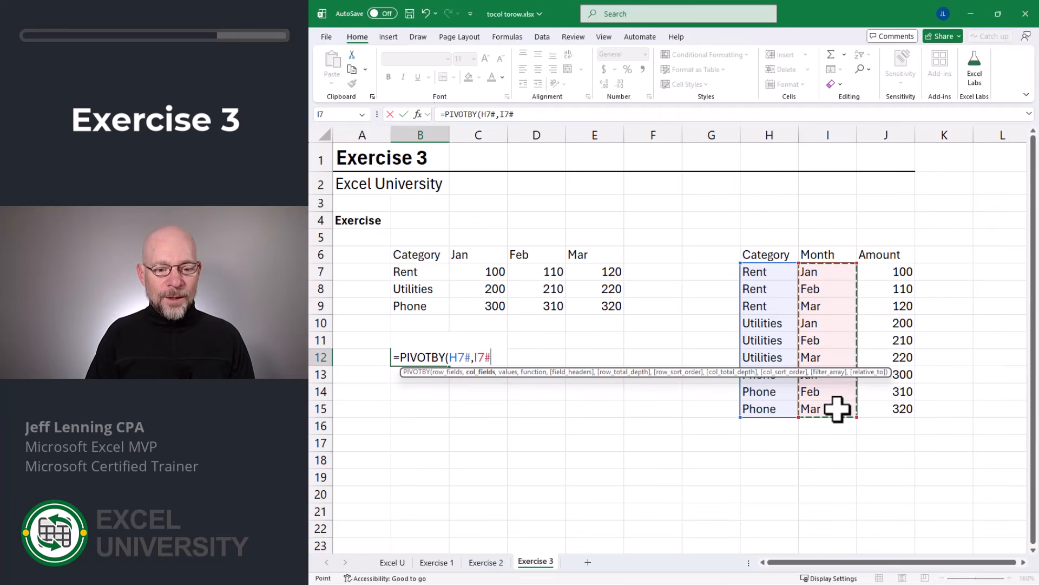
type(",")
left_click_drag(900, 271, 896, 410)
type(",sum")
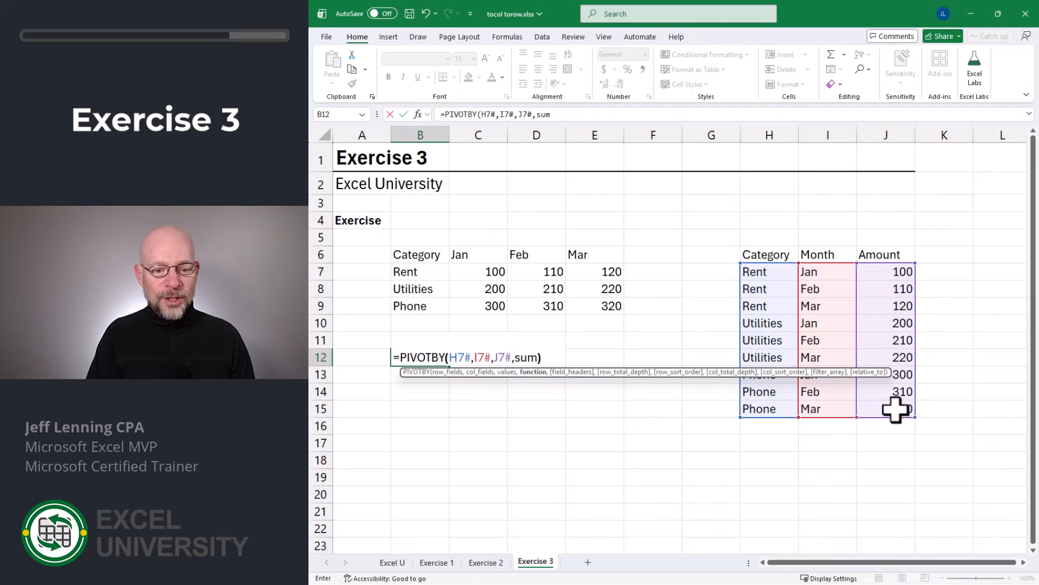
key("Return")
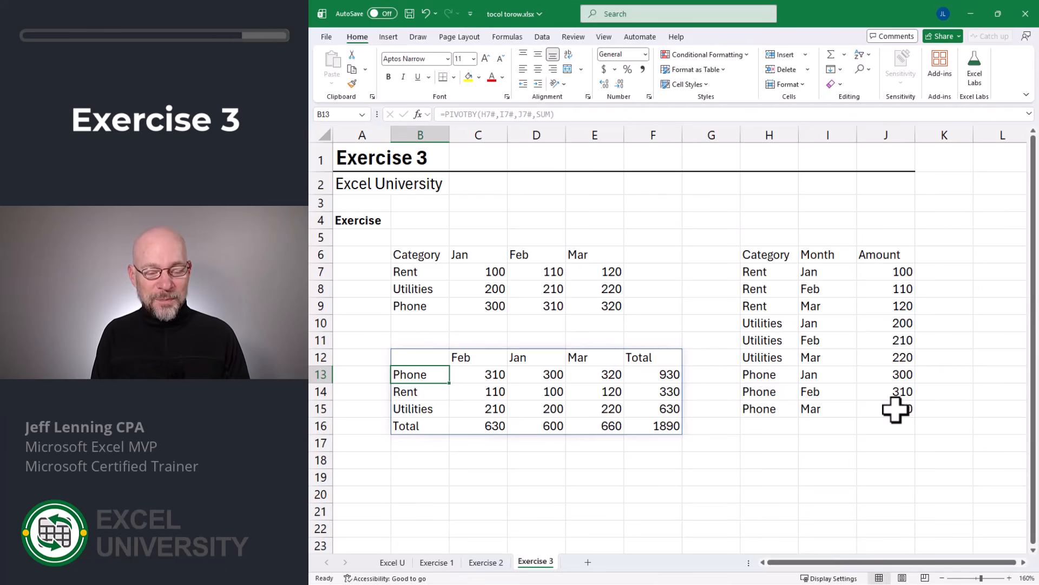
- Review the PIVOTBY formula in B12 and the Category, Month and Amount ranges it references
key("Up")
key("F2")
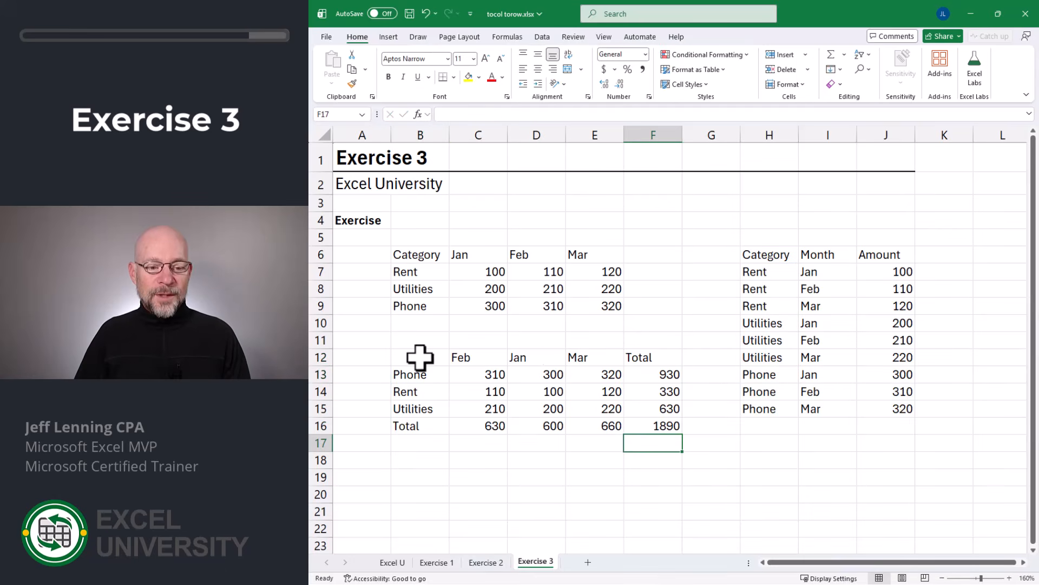
left_click(422, 358)
key("F2")
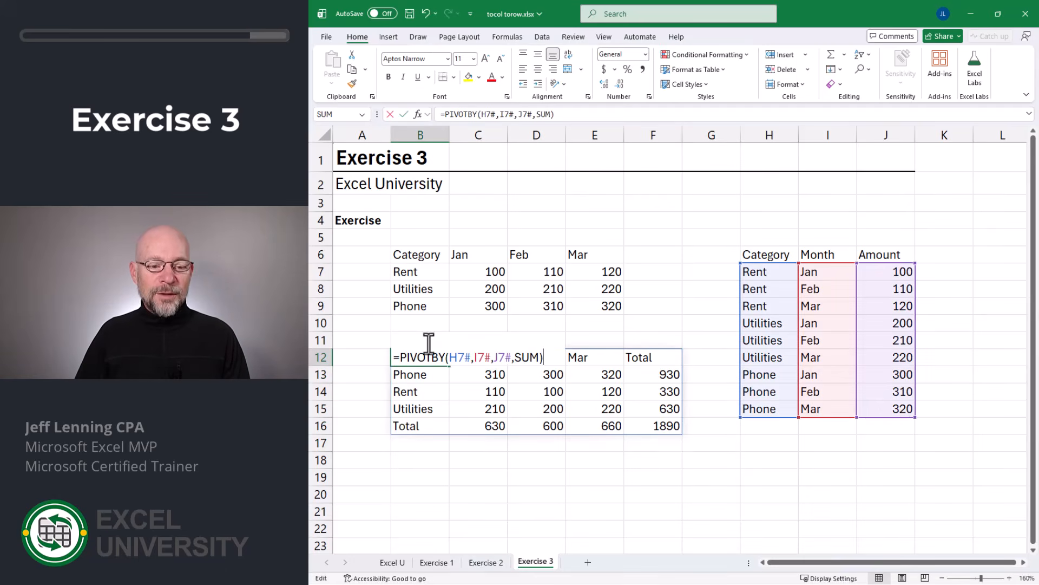
key("Escape")
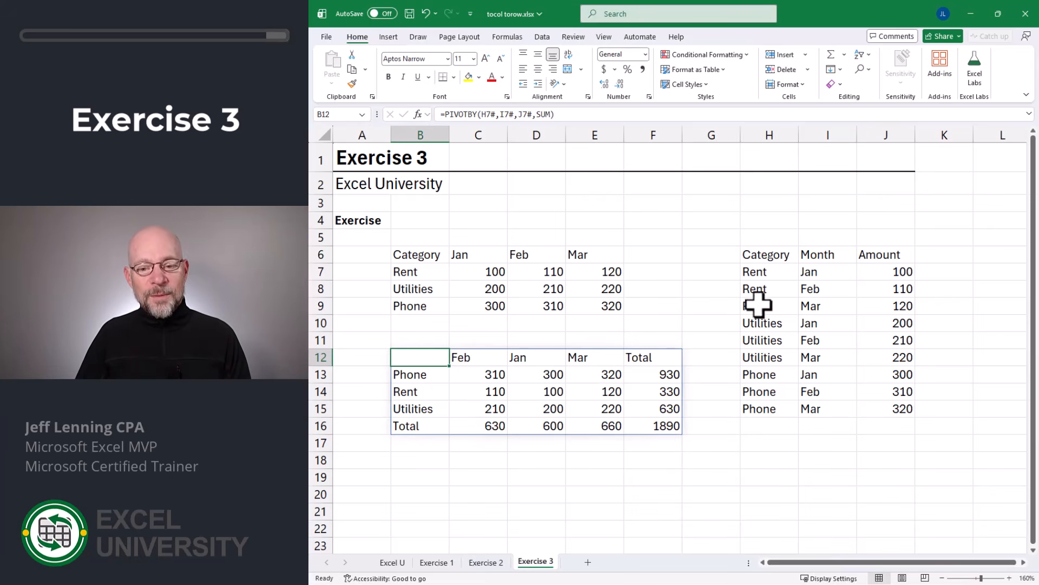
- Inspect the TOCOL formula in H7, then check how the PIVOTBY formula in B12 draws on the flattened columns
left_click(768, 271)
key("F2")
key("Escape")
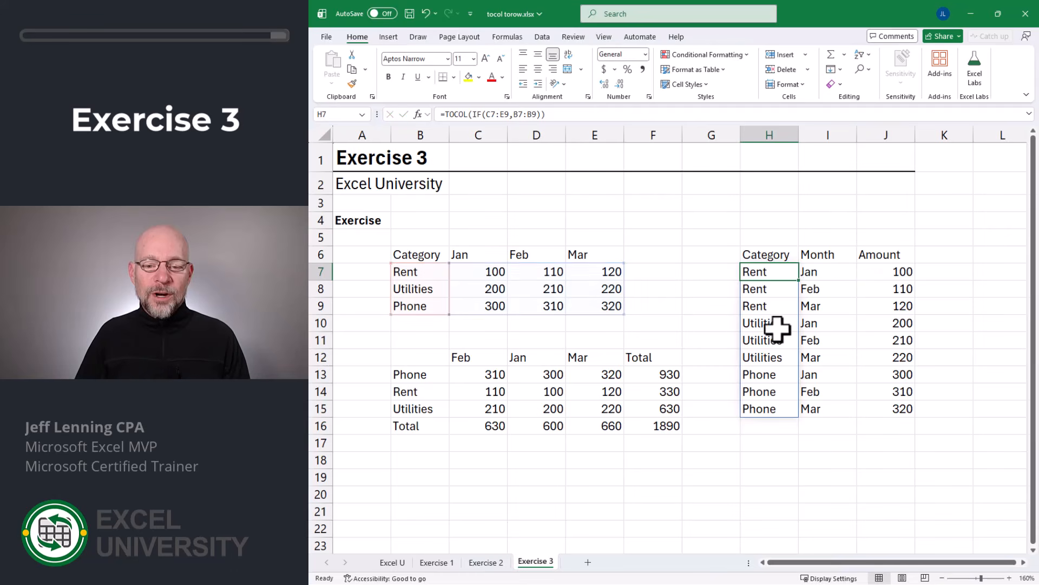
left_click(429, 361)
key("F2")
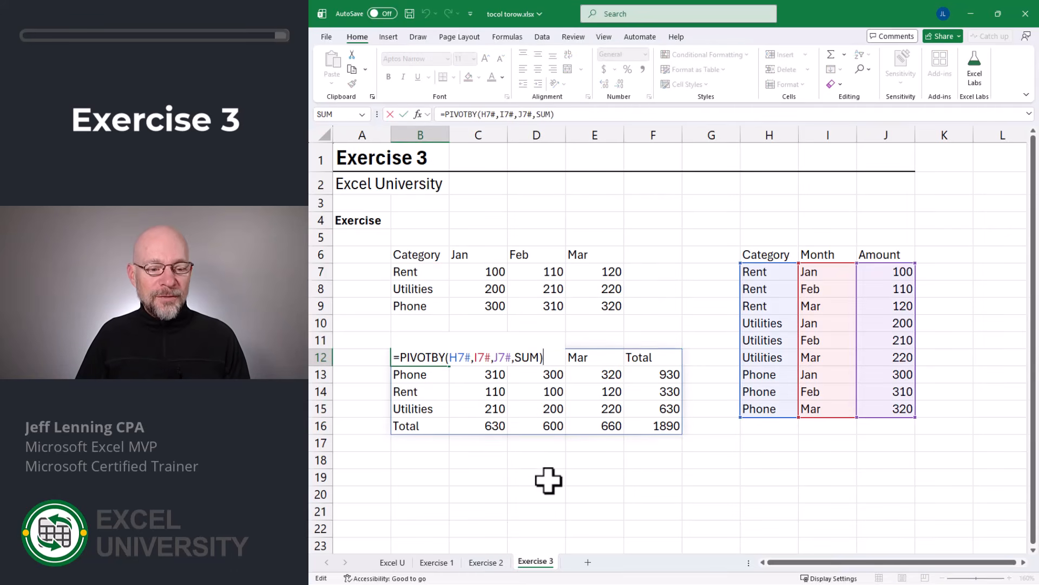